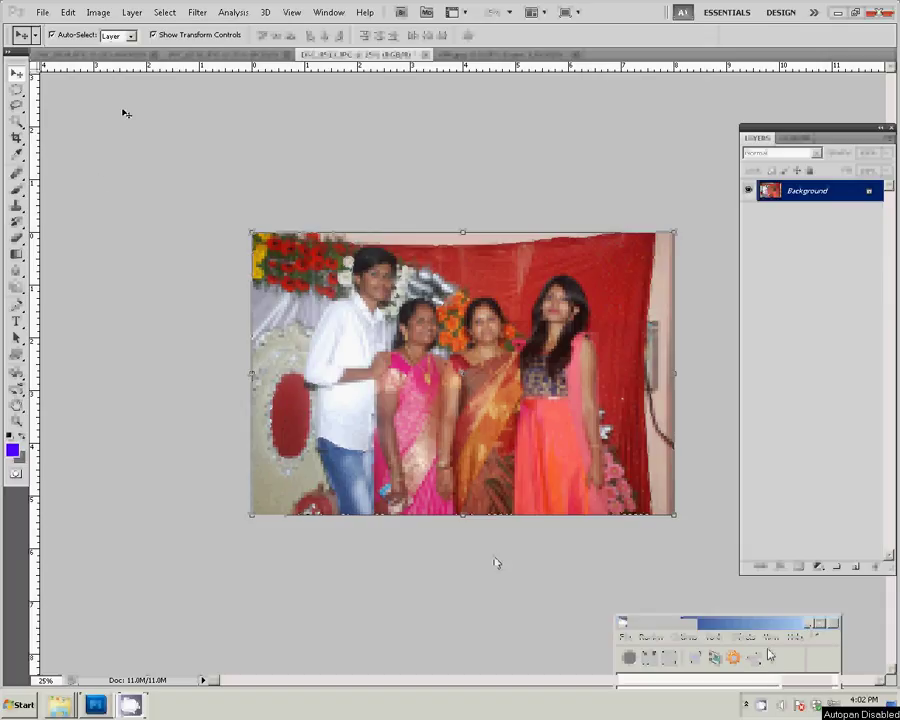
- Cut the four-person stage photo to the clipboard and close it without saving
click(68, 12)
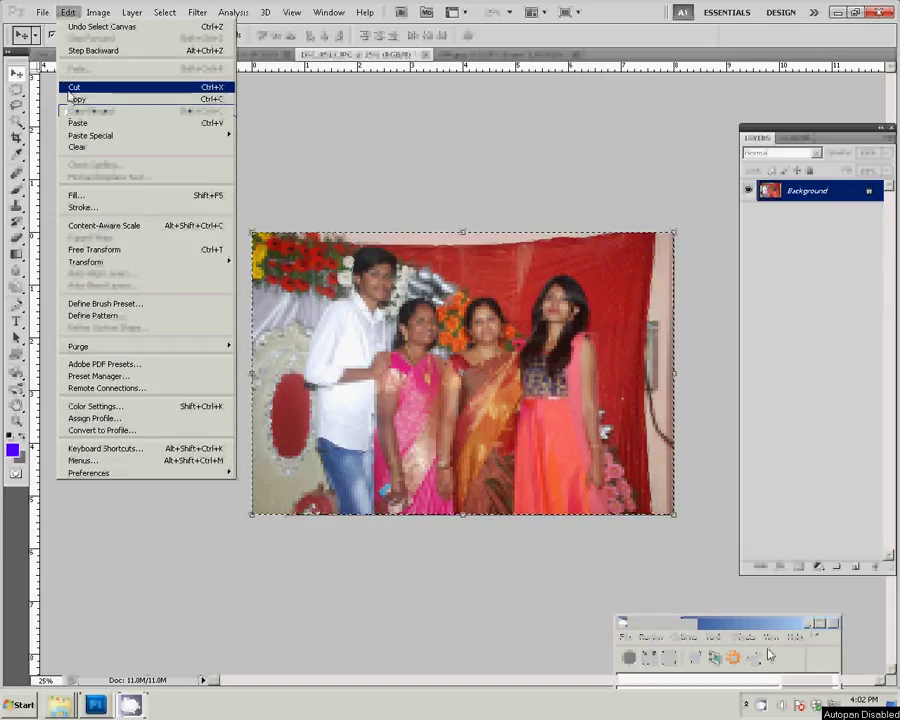
click(72, 88)
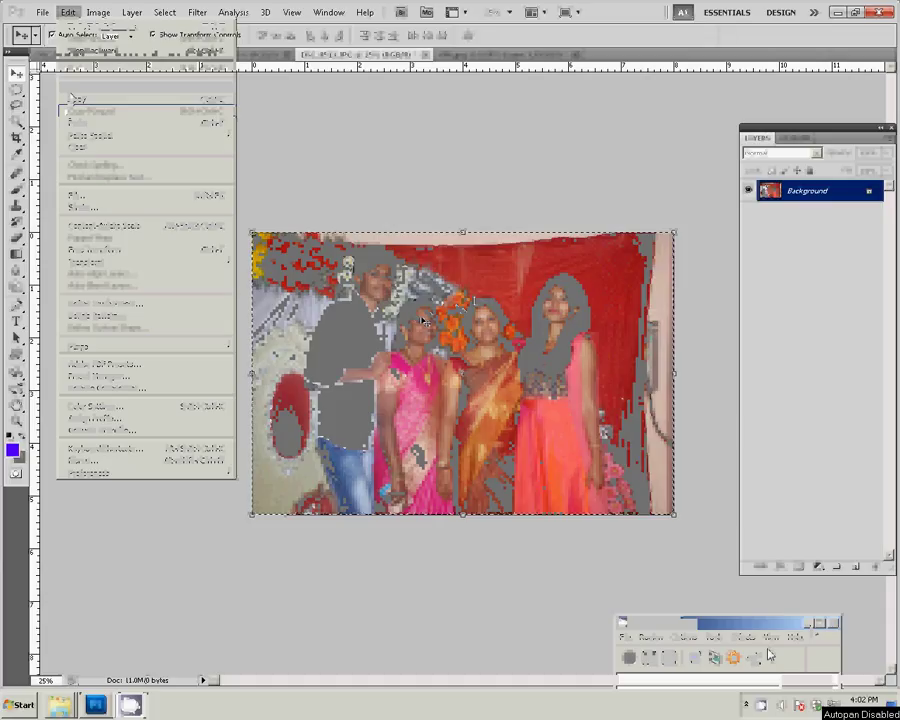
key(ctrl+w)
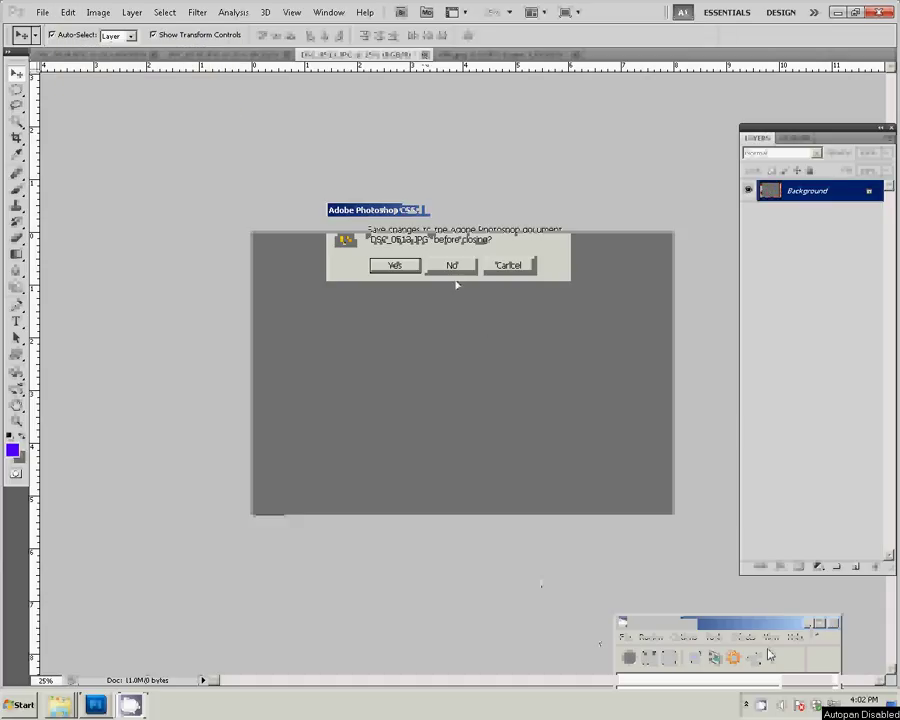
click(454, 268)
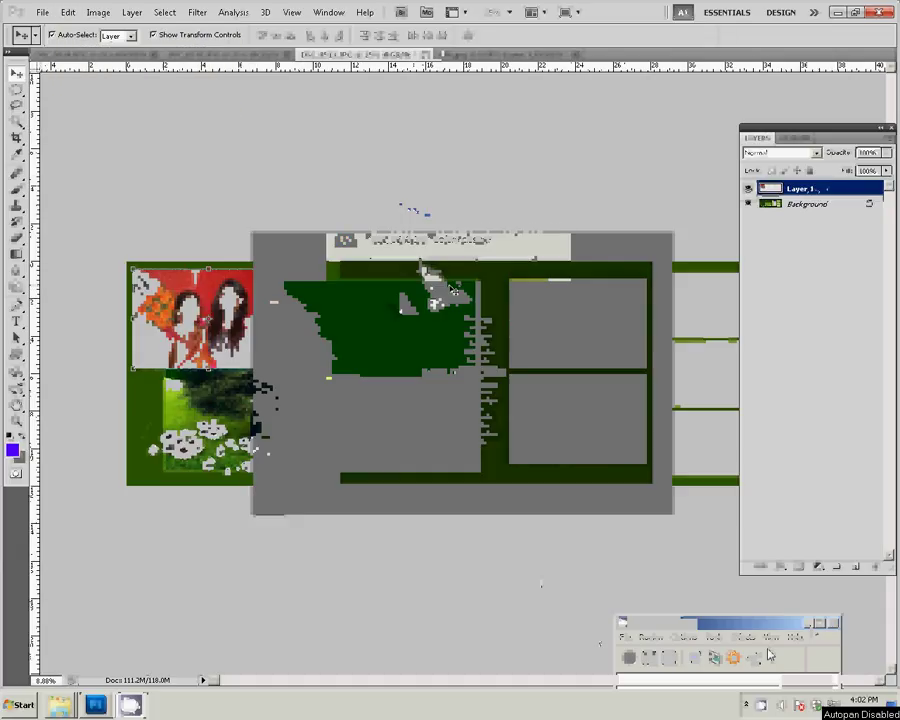
- Paste the photo into the album and move it into the lower-left frame
click(68, 12)
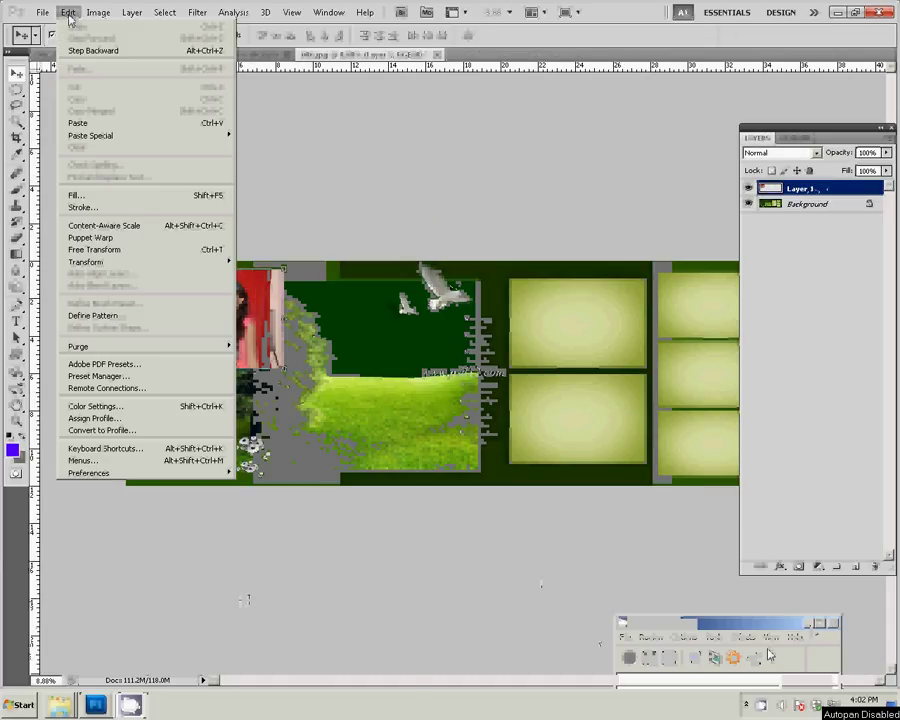
click(210, 123)
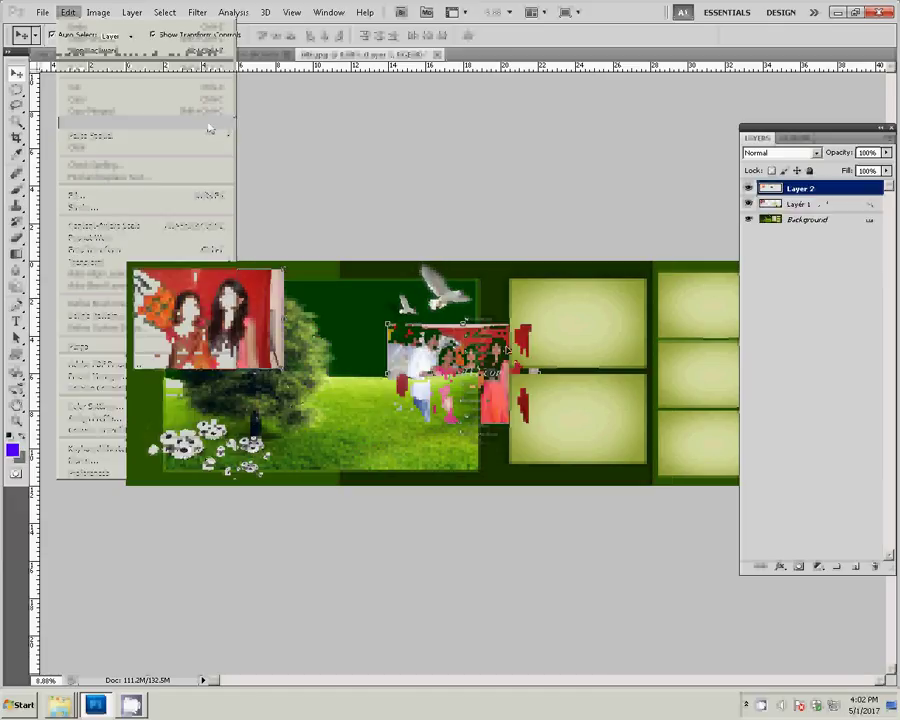
drag(507, 353, 254, 403)
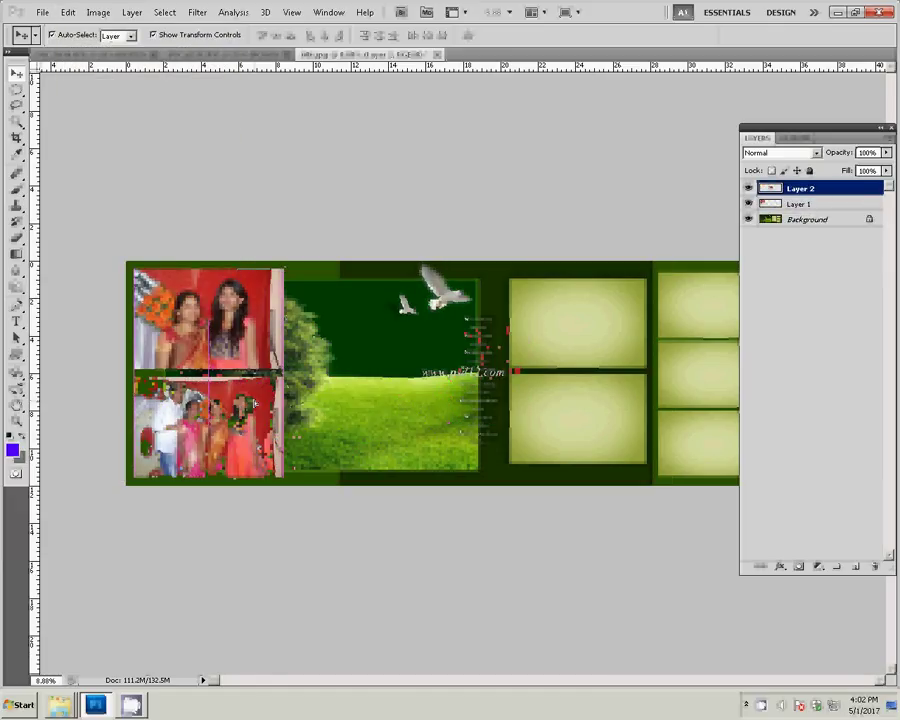
- Resize the wedding group photo to 8 inches wide
key(ctrl+shift+e)
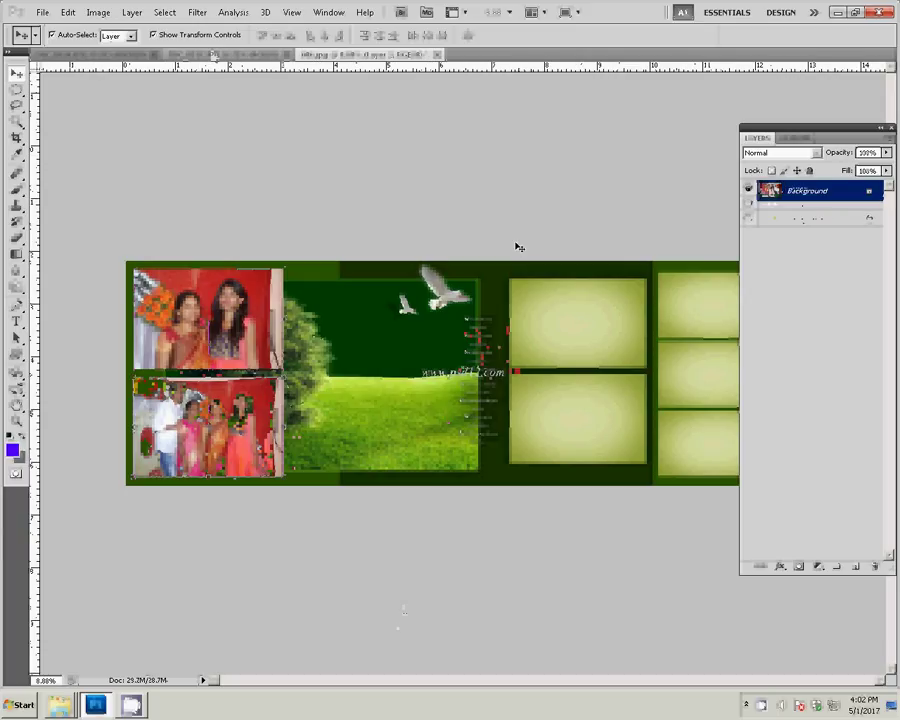
key(ctrl+Tab)
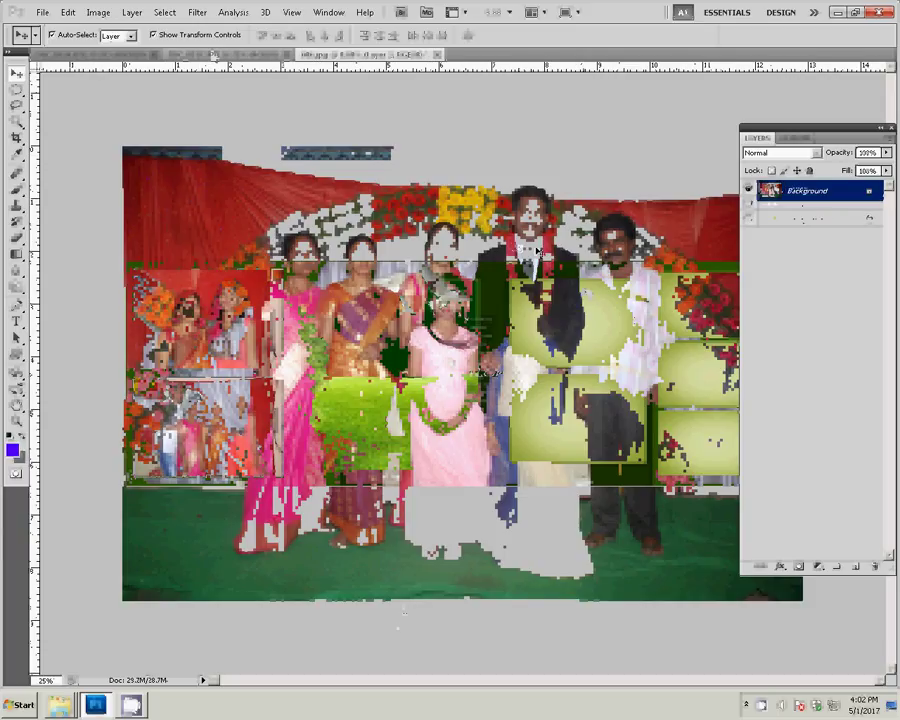
click(97, 12)
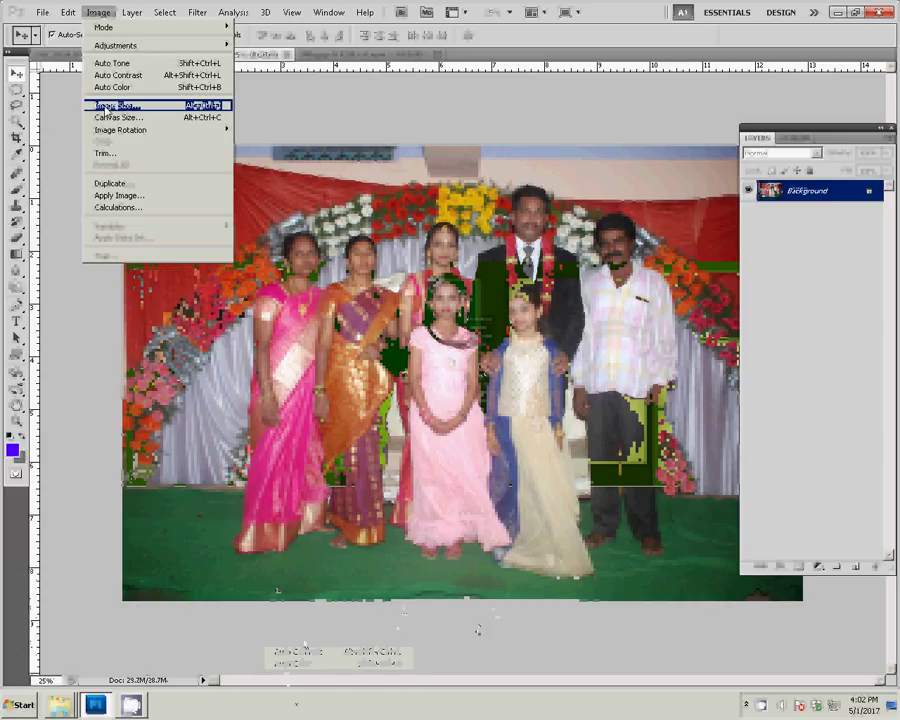
click(103, 106)
key(Tab)
key(Tab)
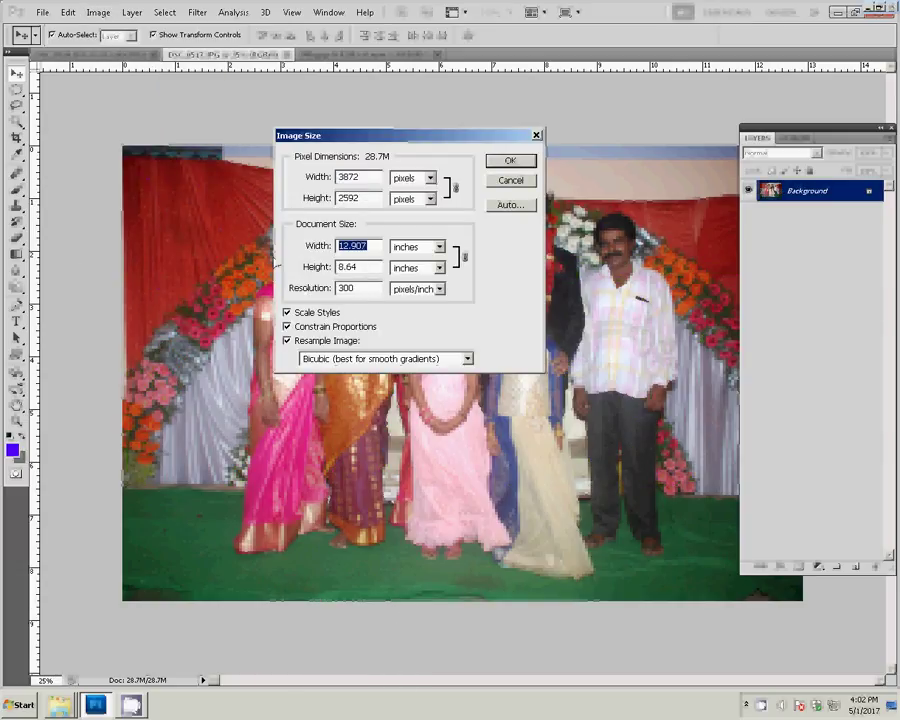
text(8)
key(Return)
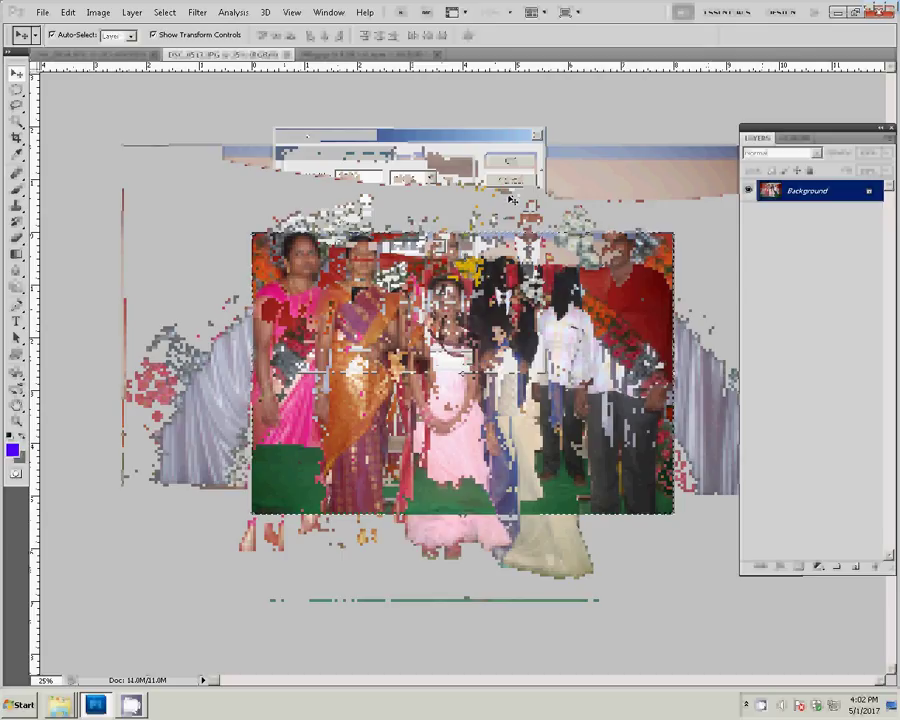
- Close the group photo unsaved and paste it into the album's upper-middle frame as Layer 3
key(ctrl+w)
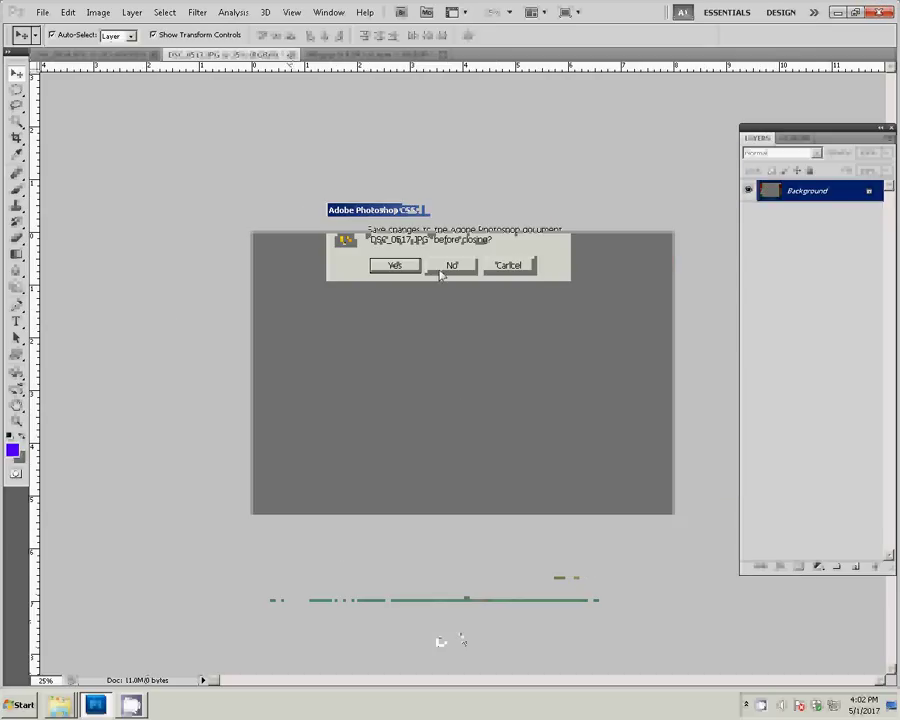
click(440, 267)
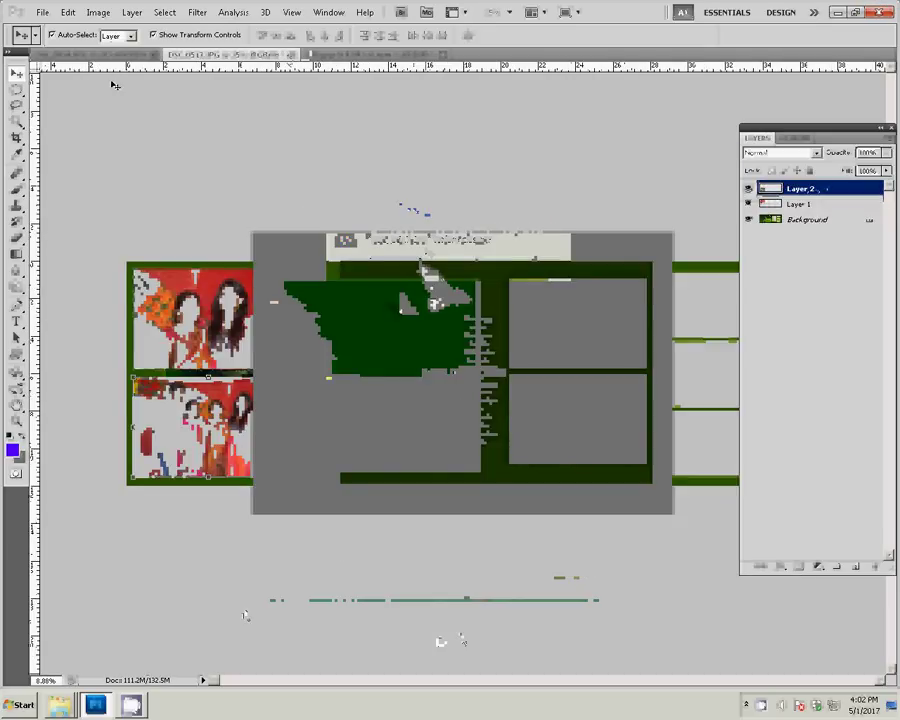
click(67, 12)
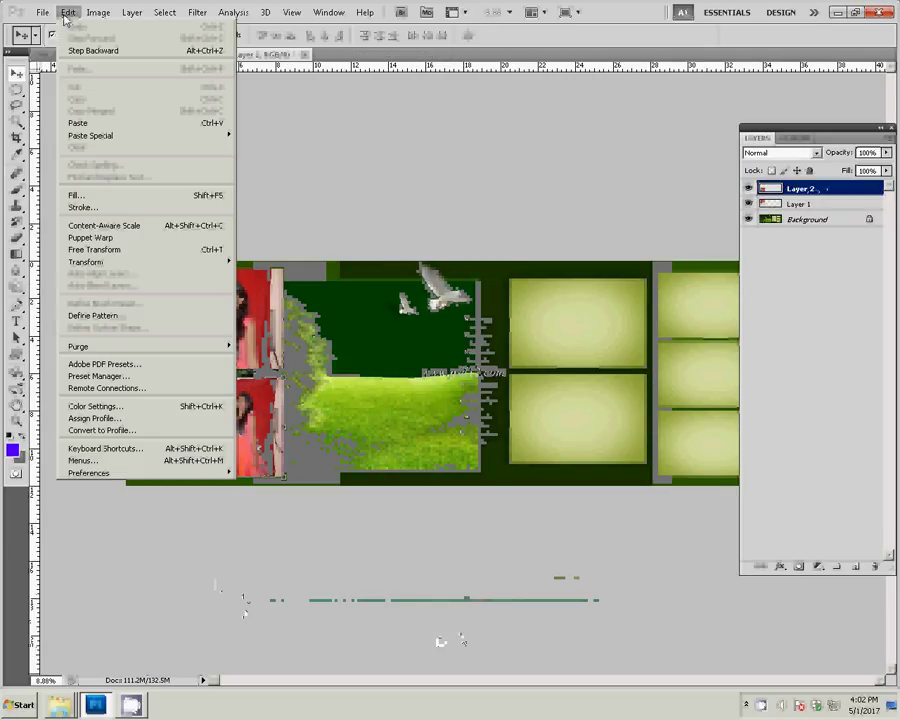
click(79, 123)
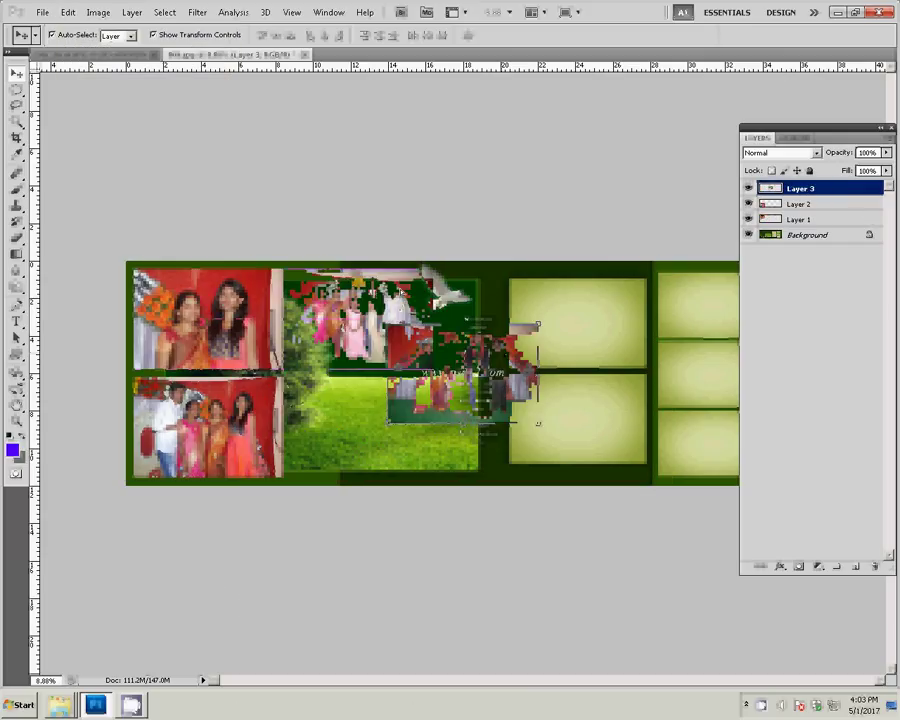
drag(463, 374, 365, 318)
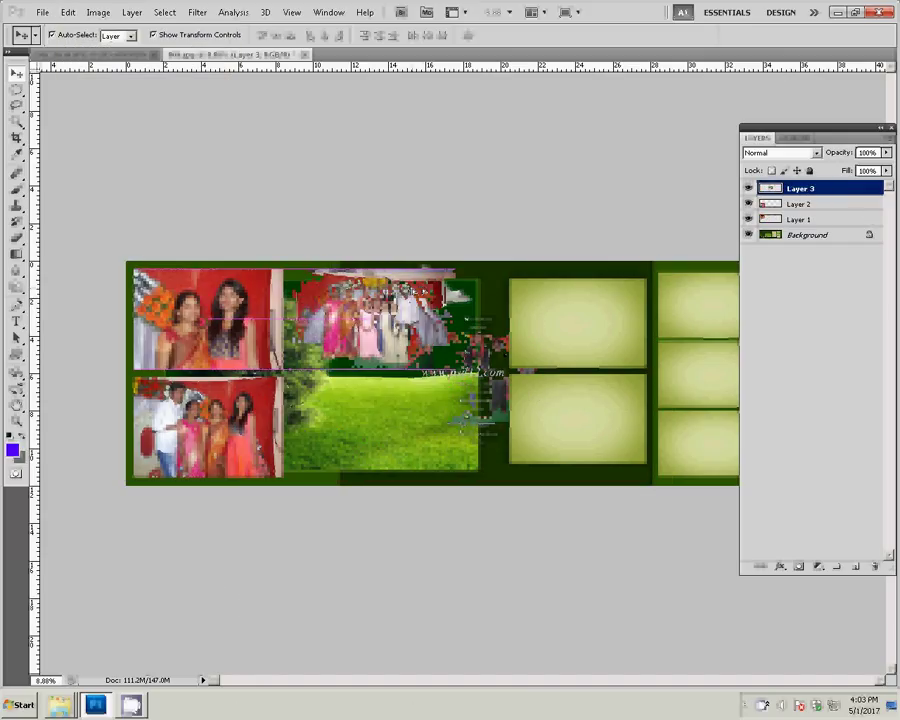
click(56, 56)
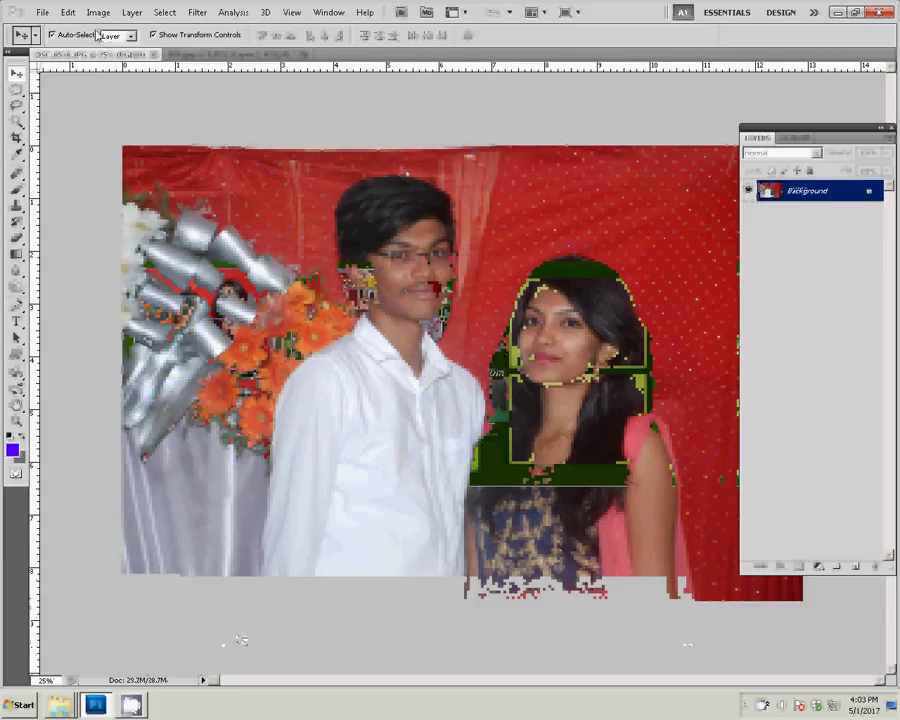
- Resize the couple portrait to 8 inches wide
key(ctrl+alt+i)
key(Tab)
key(Tab)
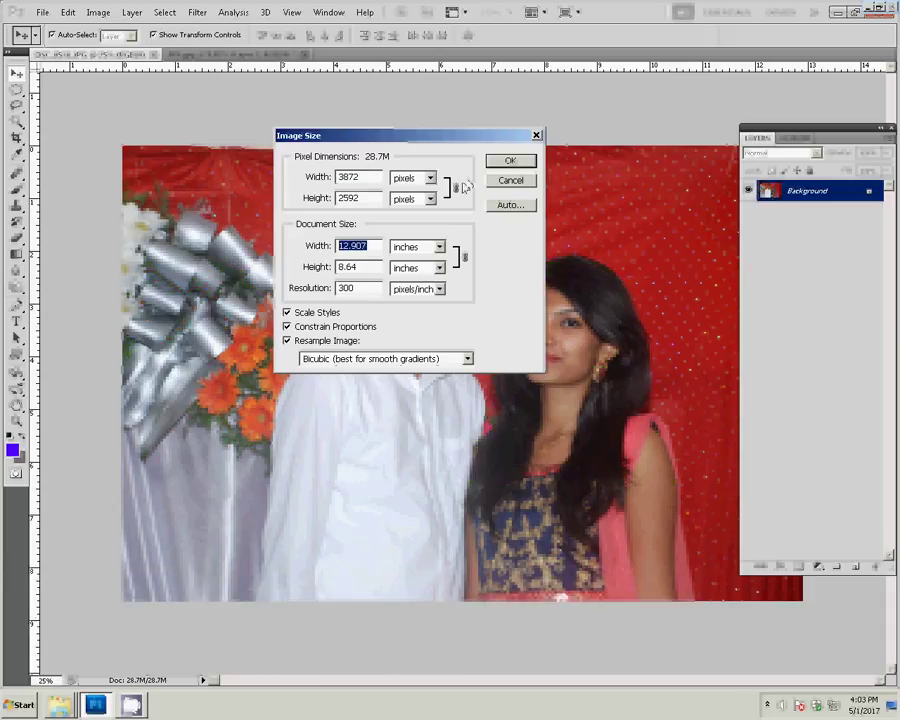
text(8)
click(516, 164)
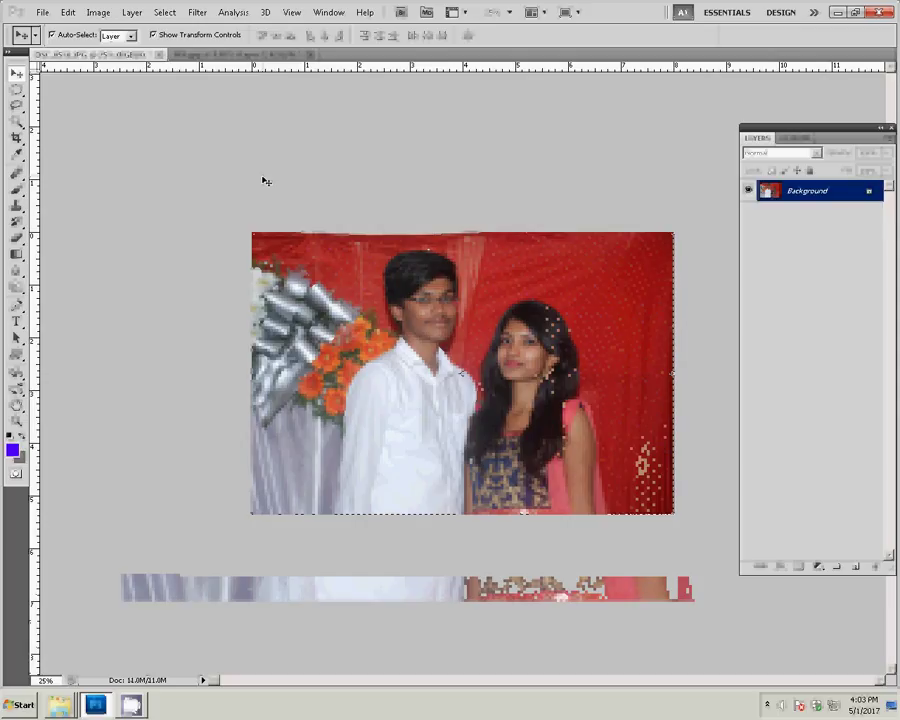
- Cut the portrait, close it unsaved, and paste it into the album's lower-middle frame
key(ctrl+BackSpace)
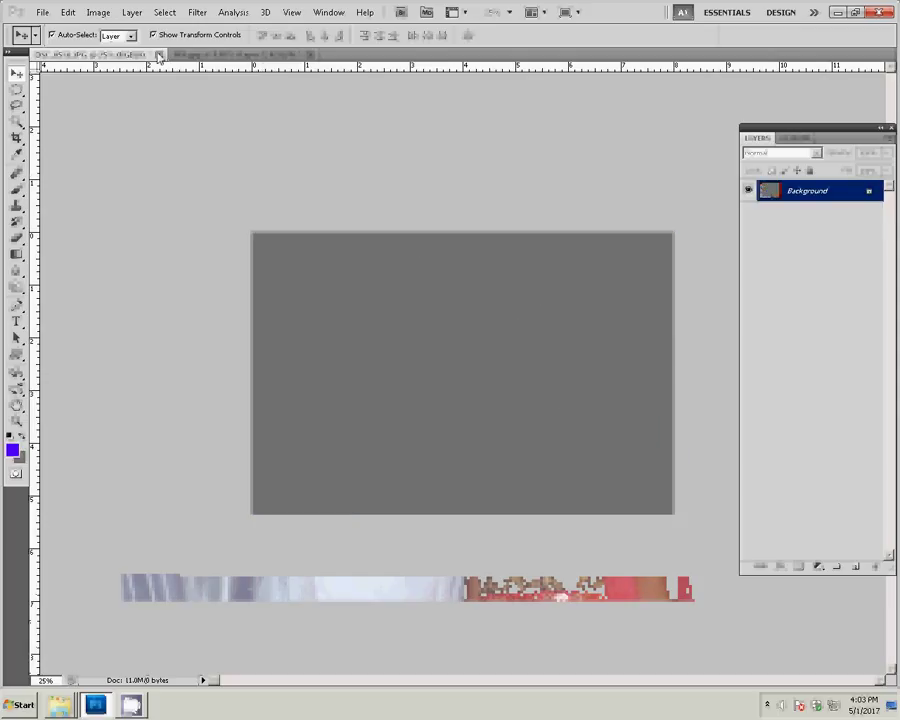
click(158, 55)
click(452, 265)
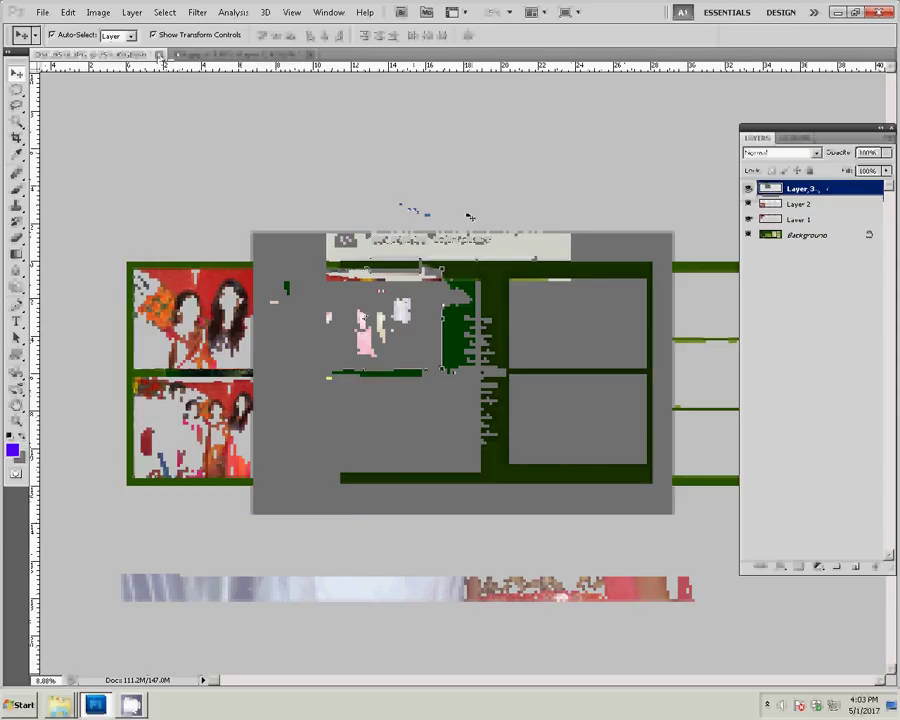
key(ctrl+v)
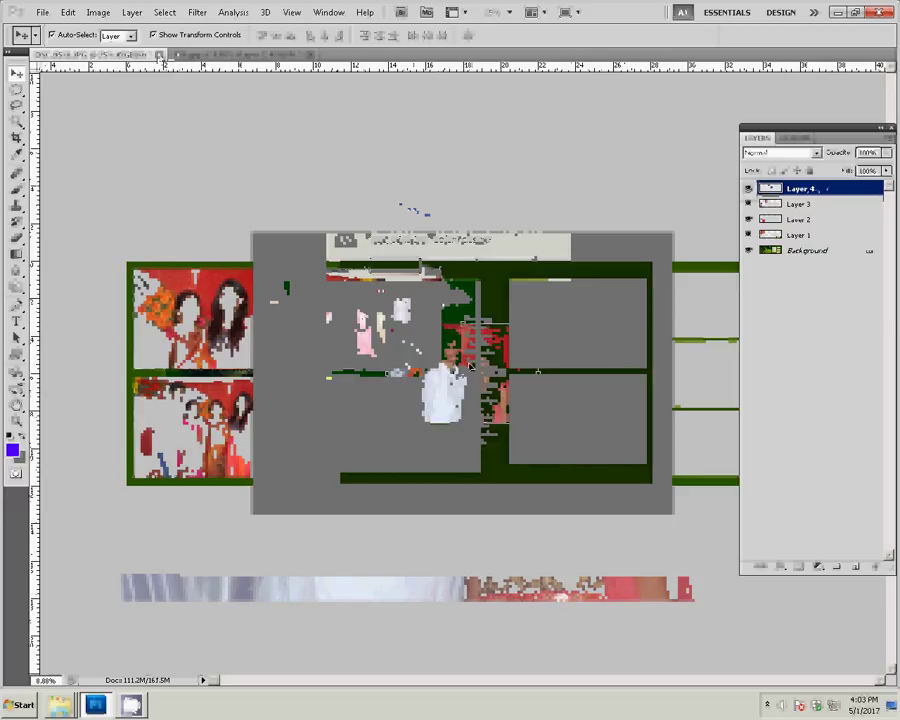
drag(471, 366, 394, 406)
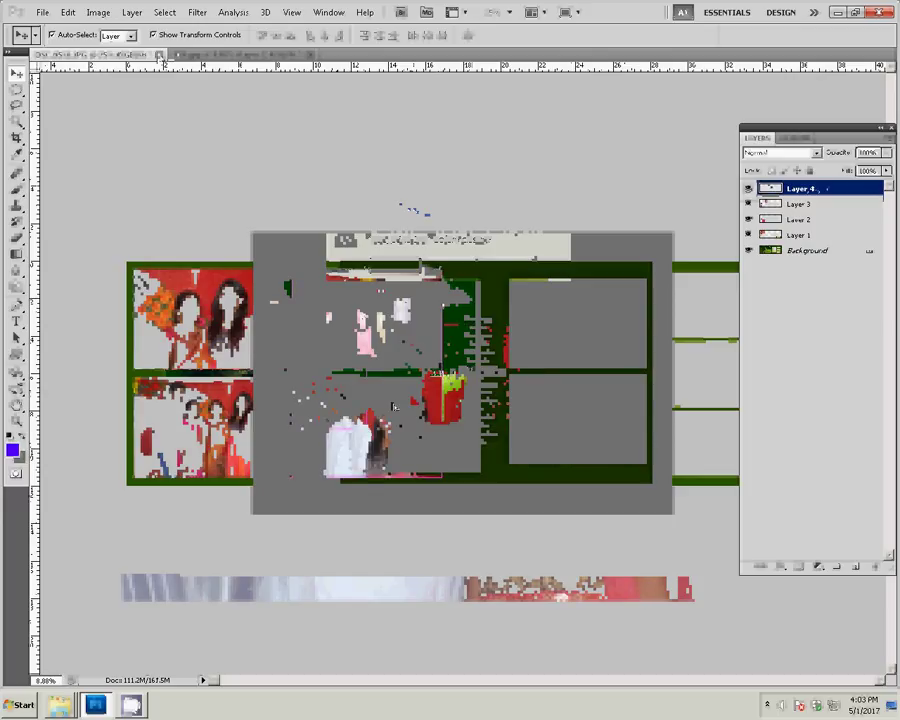
click(796, 256)
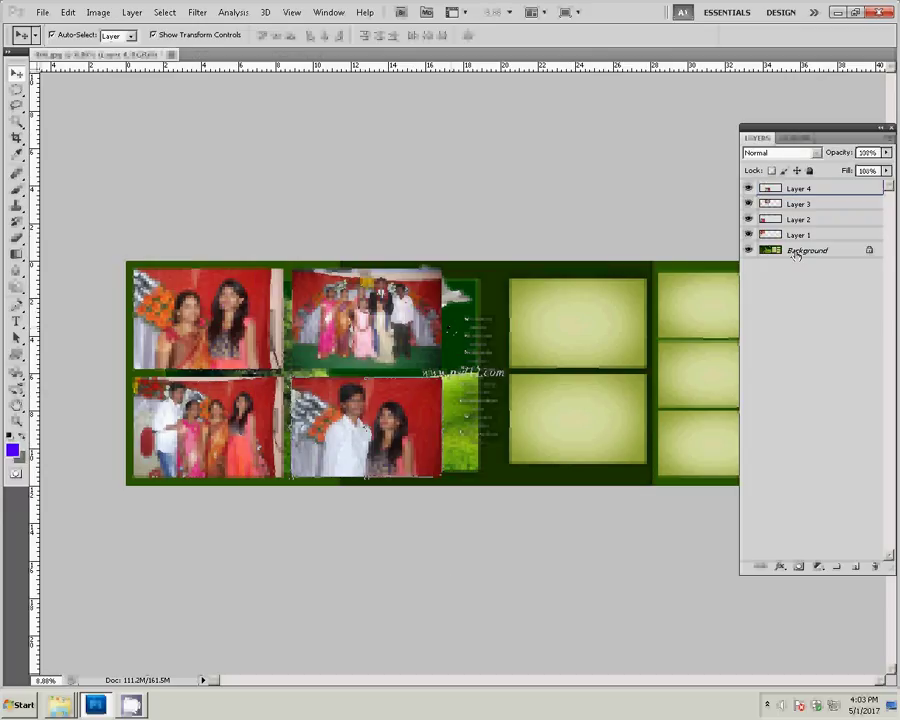
click(796, 252)
- Apply a radius-180 Box Blur to the album's green Background layer
click(197, 12)
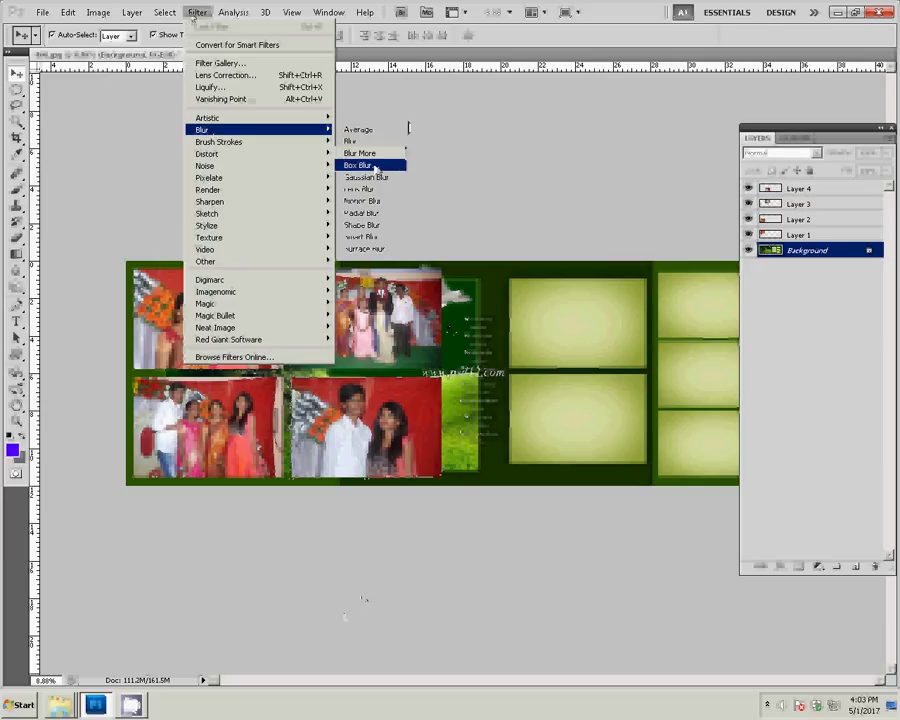
click(376, 168)
click(541, 184)
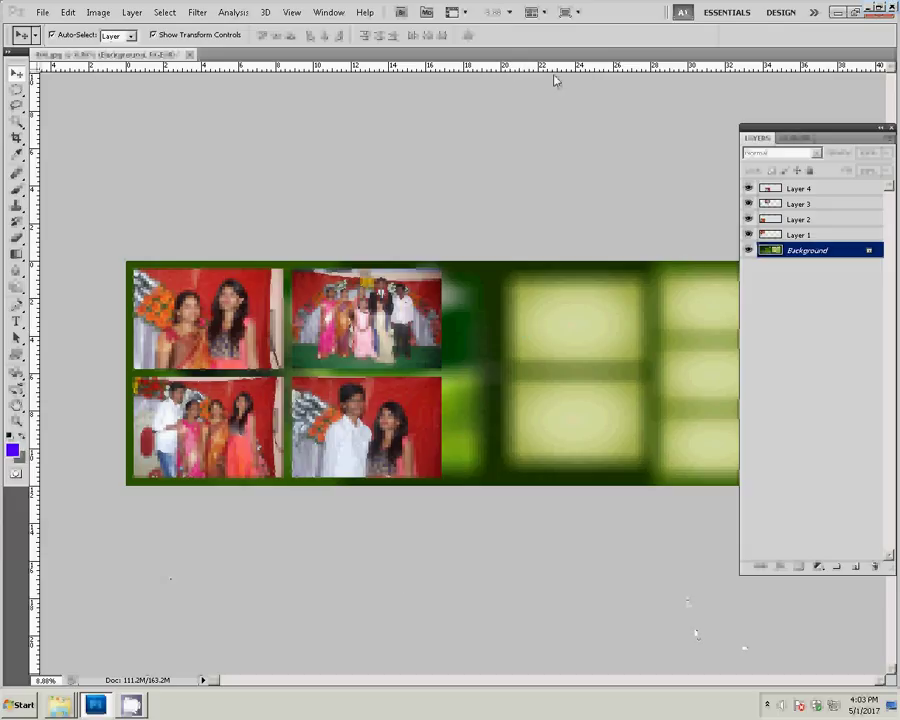
- Fit the album spread on screen in a taller window and bring up the wedding photos folder
key(z)
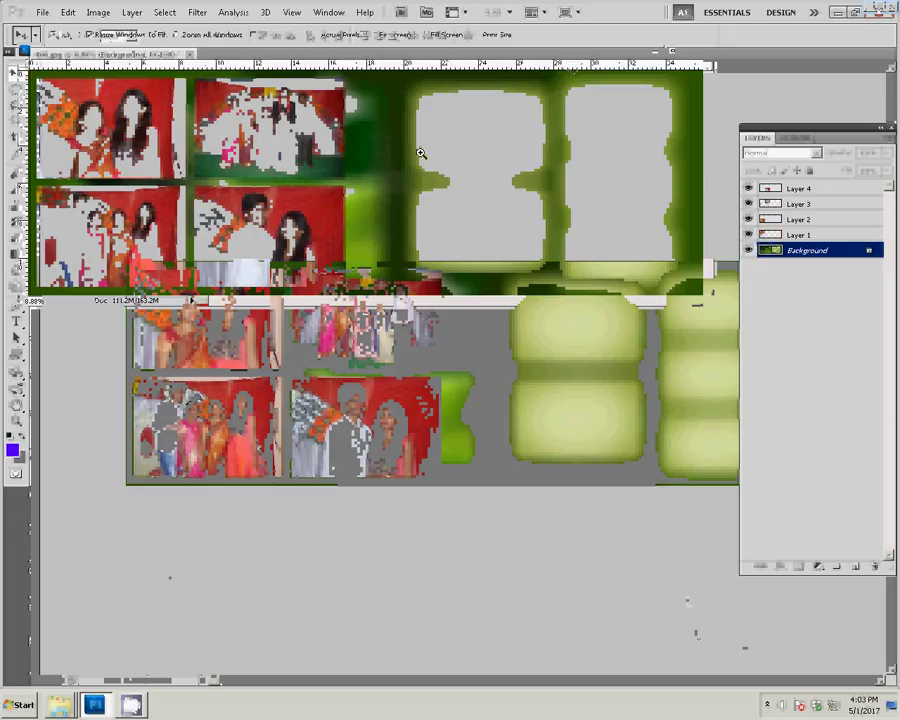
right_click(421, 153)
click(444, 161)
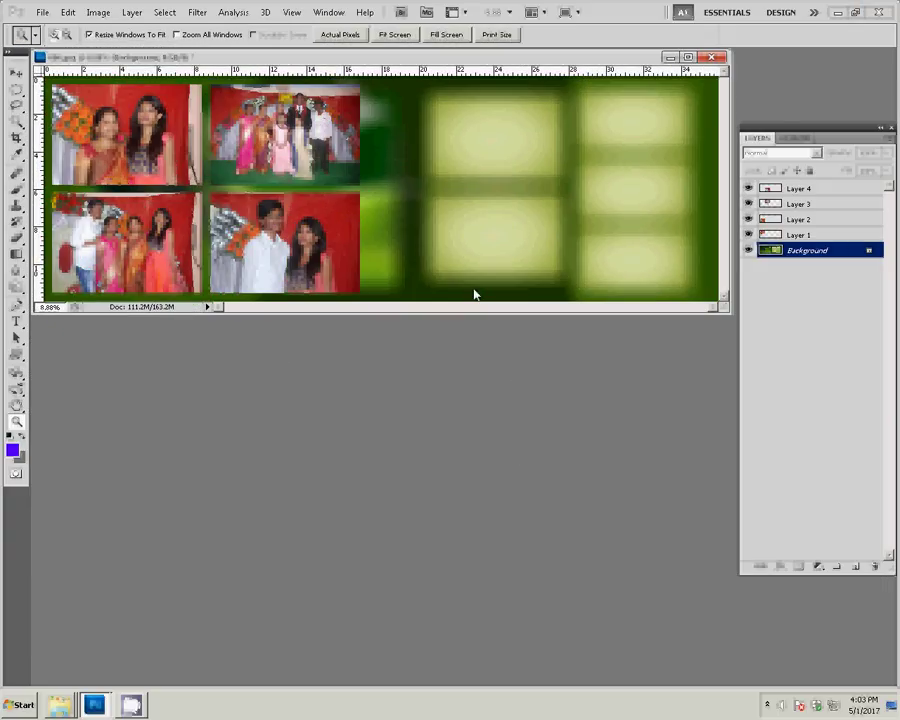
drag(475, 313, 475, 615)
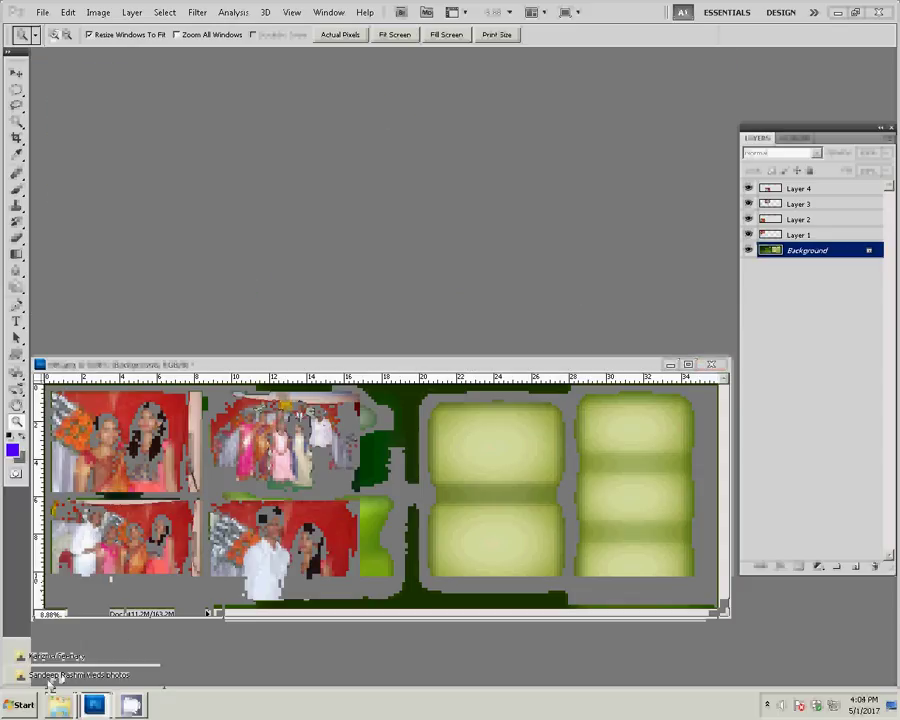
click(85, 678)
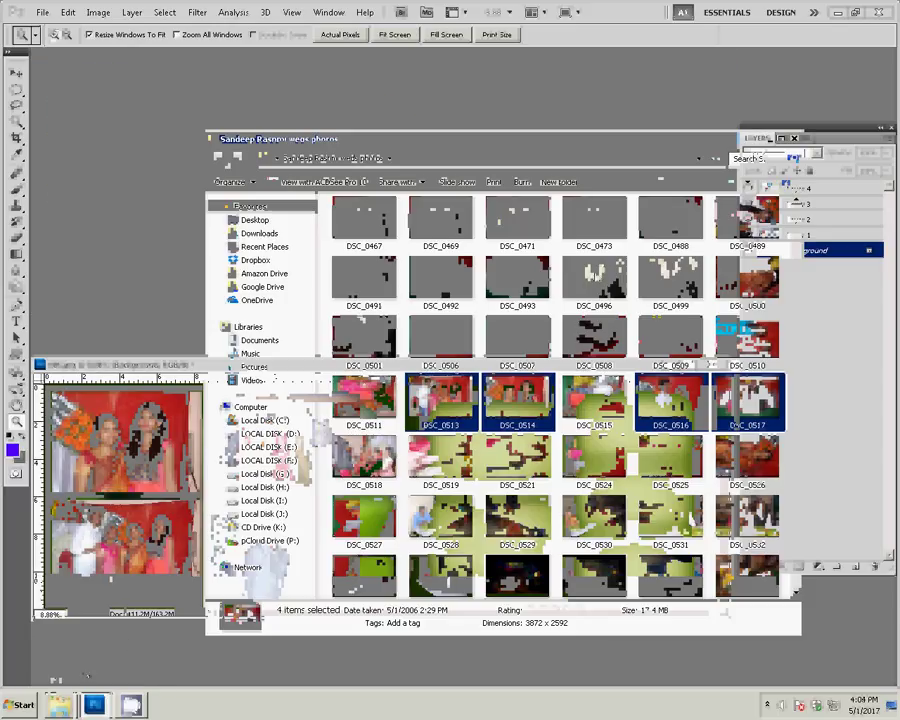
mouse_move(256, 260)
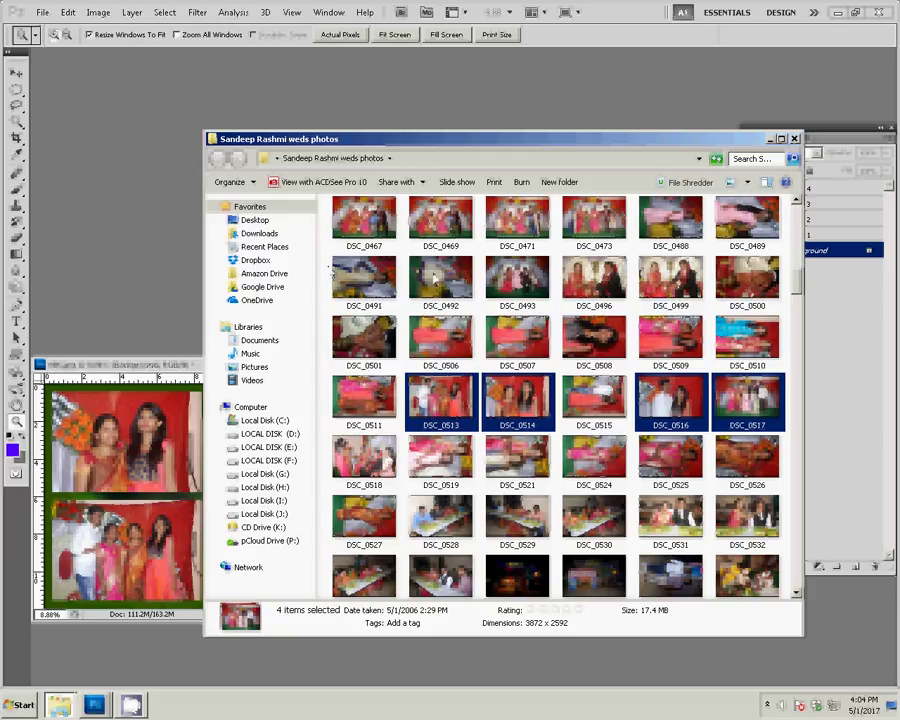
- Move the four chosen photos into the sss d folder and check its contents
scroll(548, 380, up, 10)
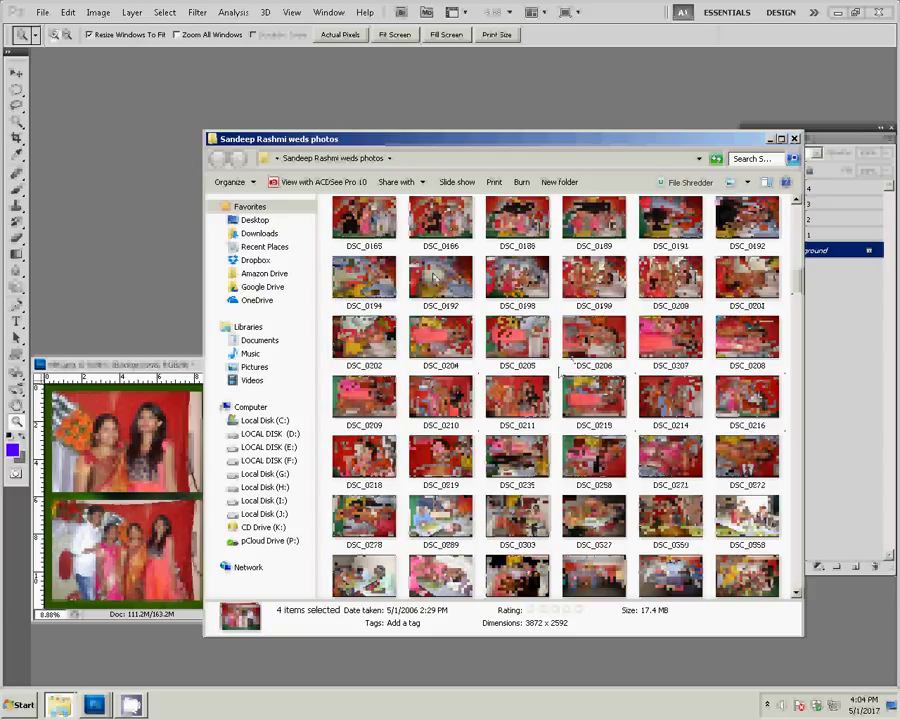
scroll(548, 380, up, 5)
drag(548, 380, 517, 240)
double_click(517, 238)
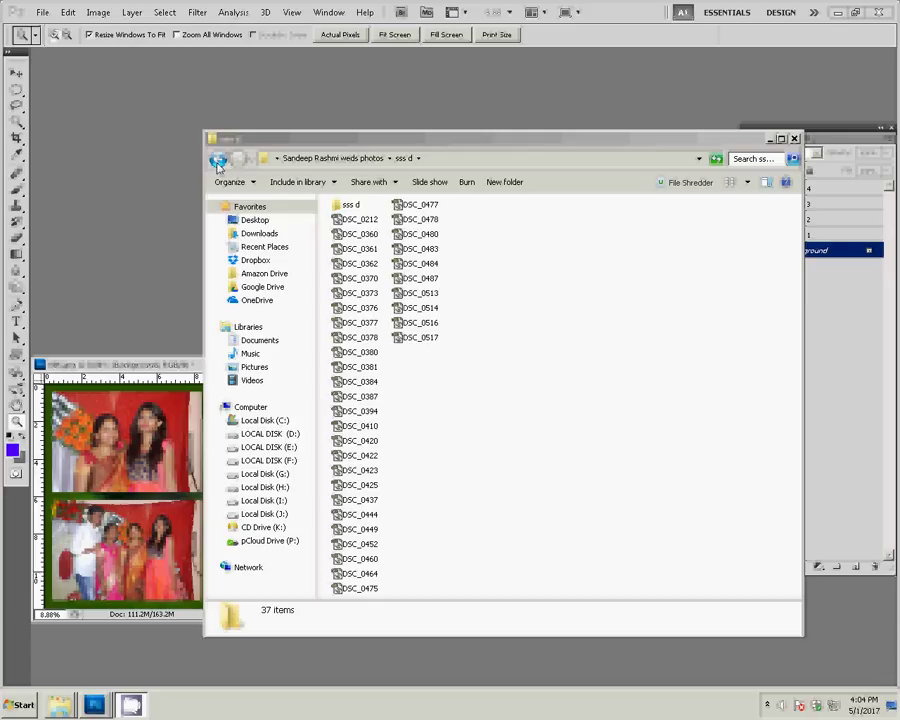
click(218, 162)
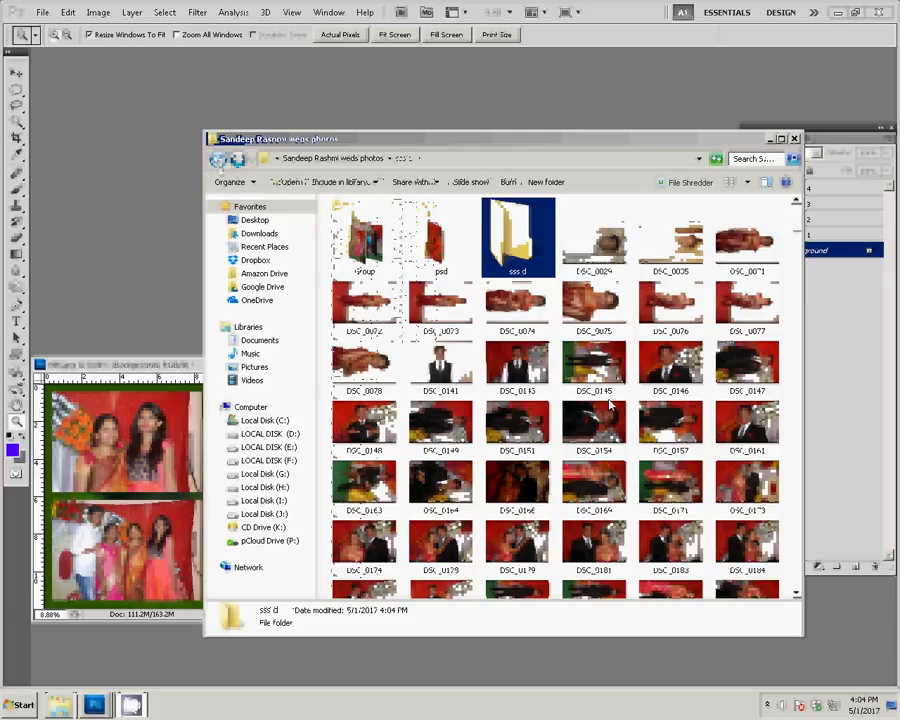
- Open DSC_0493 in Photoshop by dragging it from the folder
scroll(611, 404, down, 5)
scroll(600, 404, down, 3)
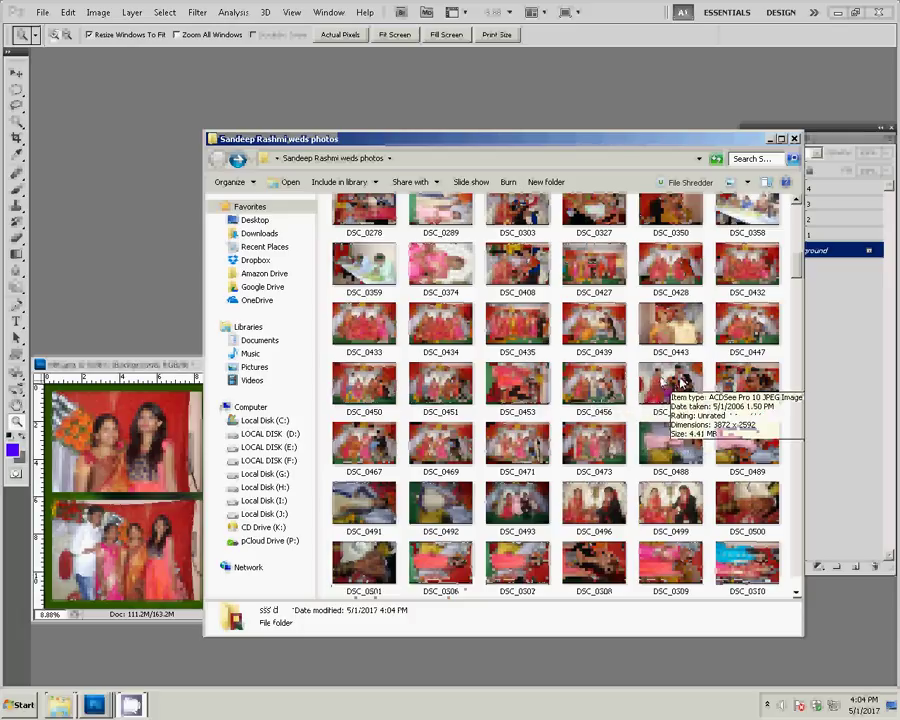
mouse_move(517, 503)
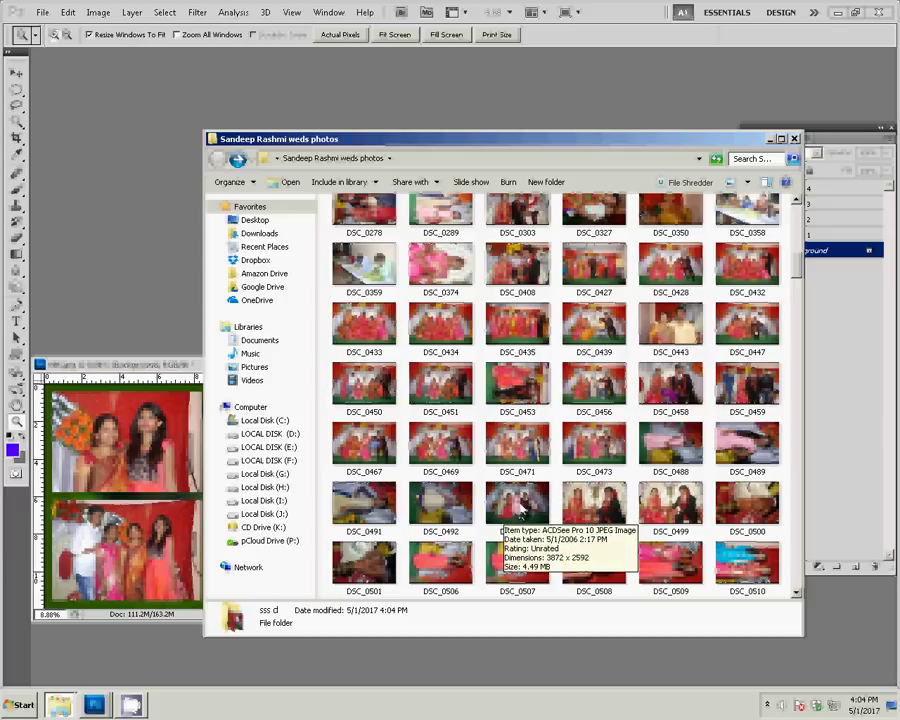
click(519, 508)
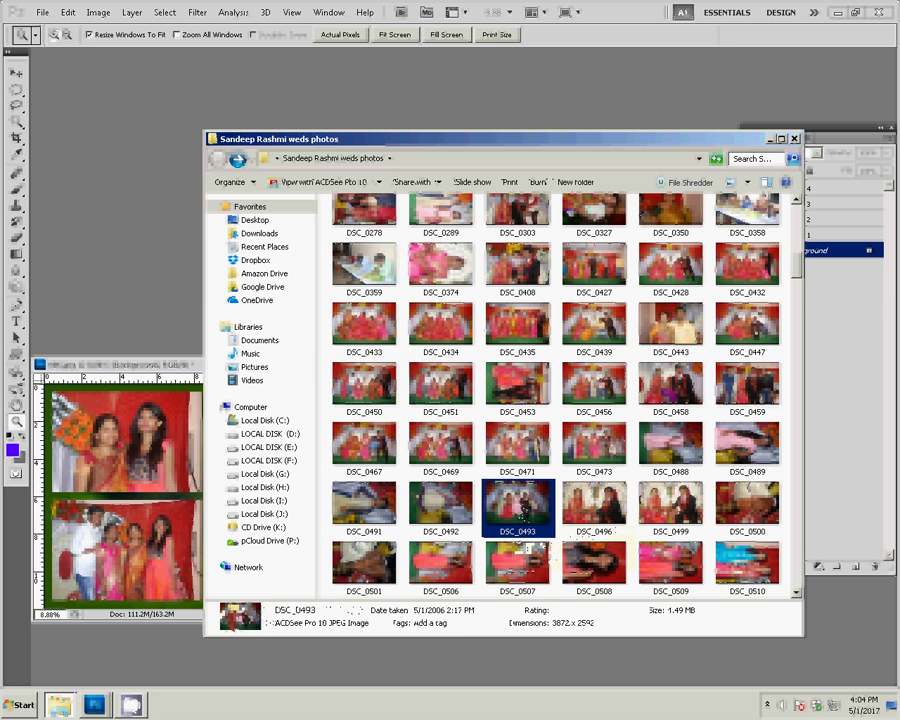
drag(519, 510, 135, 235)
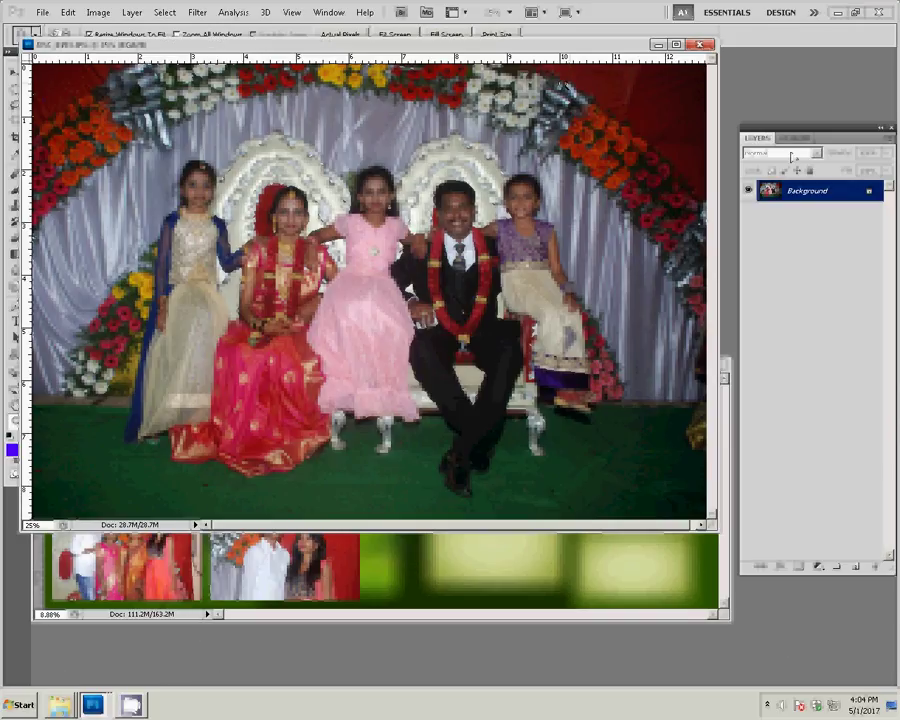
- Reduce the stage photo's image size
click(794, 137)
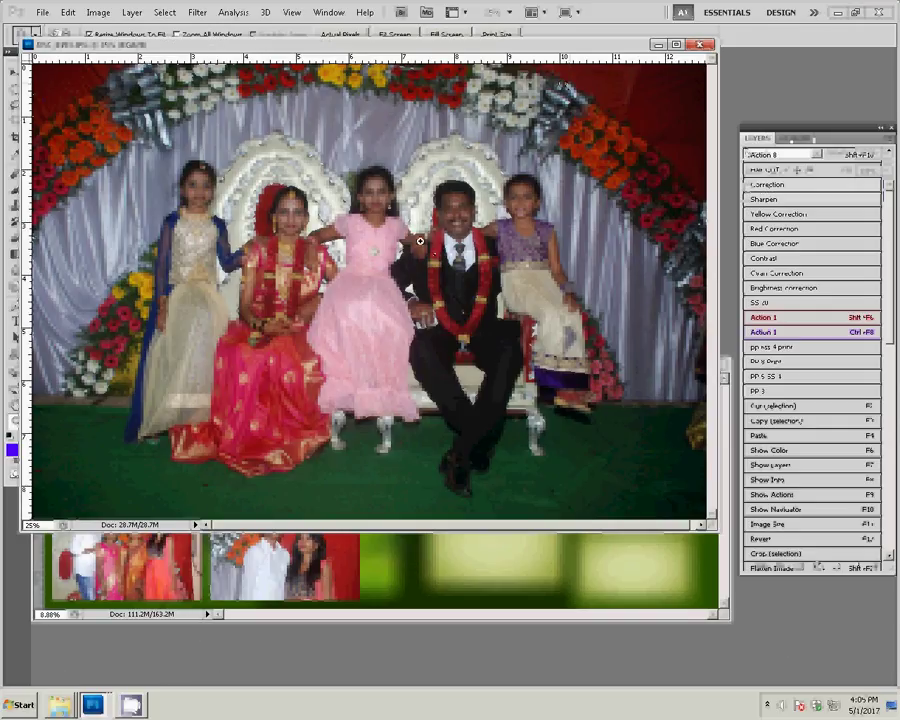
key(F11)
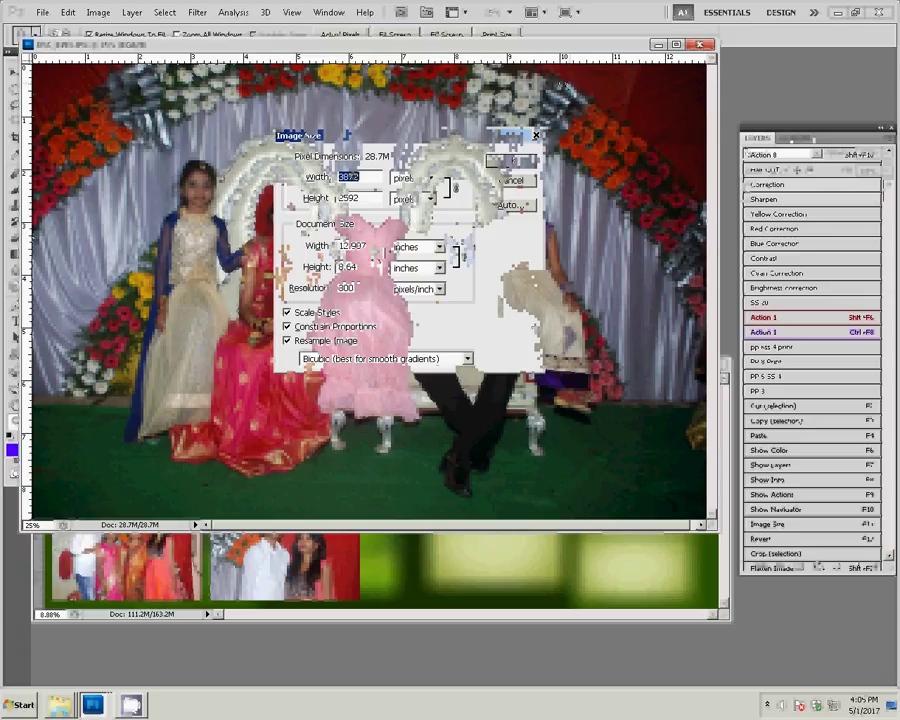
key(Tab)
key(Tab)
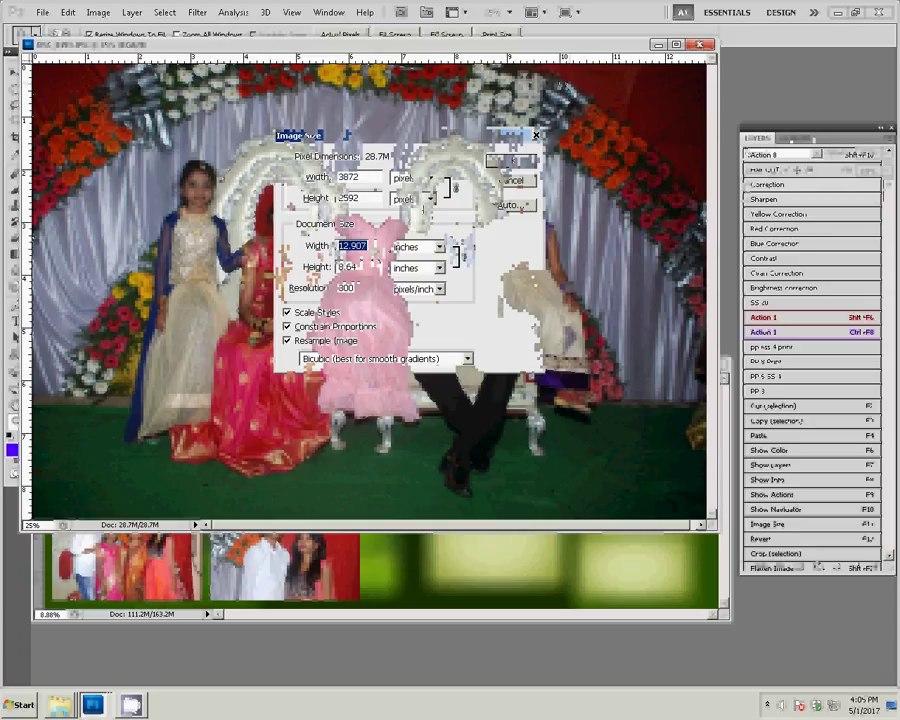
text(8)
key(Return)
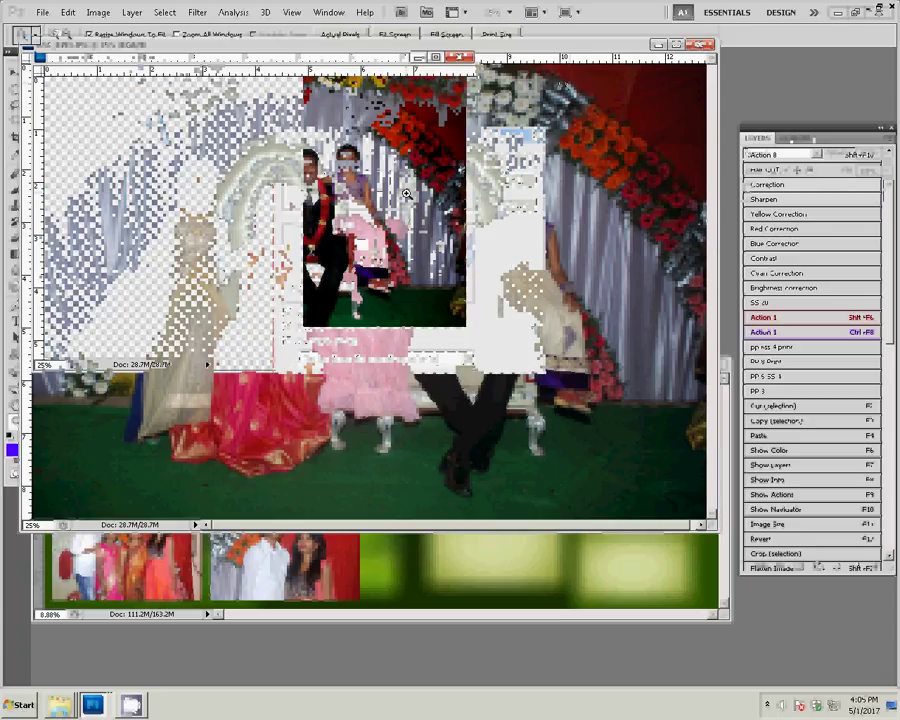
- Move the stage photo into the album's next upper frame and close the original unsaved
key(v)
click(519, 445)
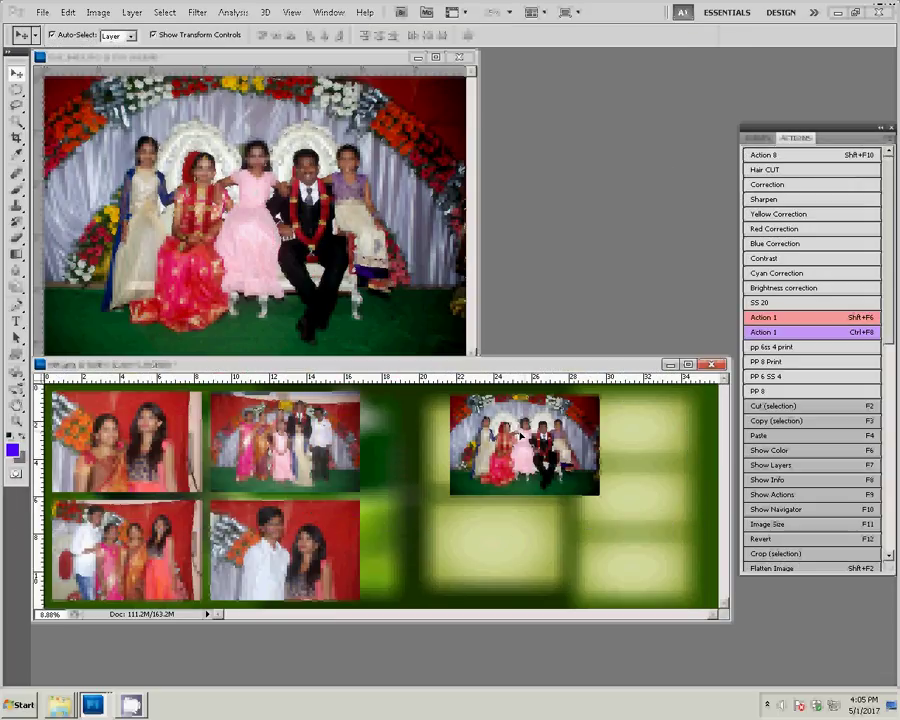
drag(519, 445, 479, 435)
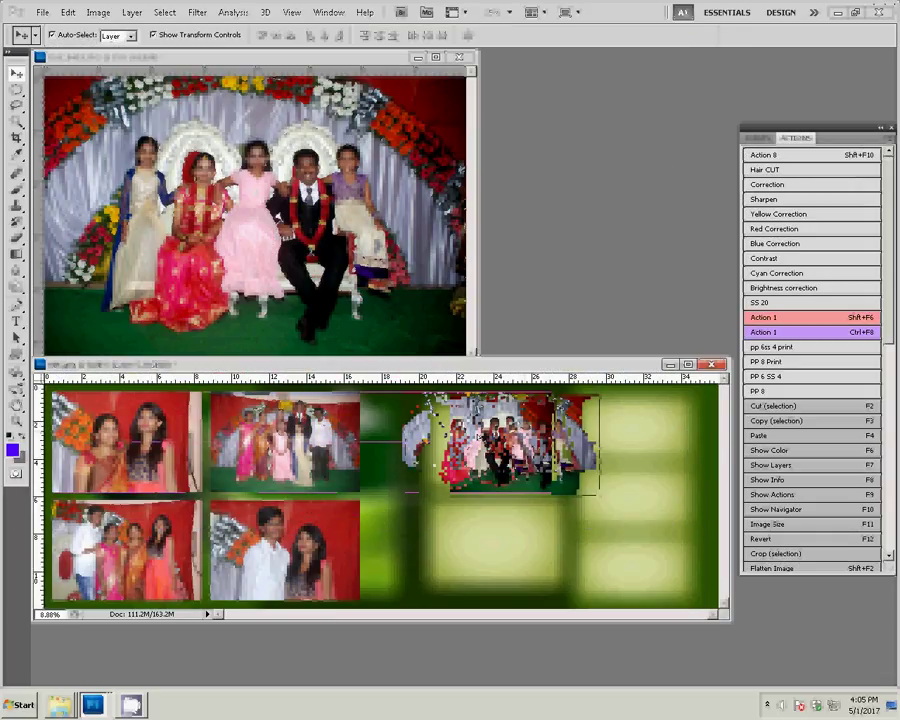
key(ctrl+t)
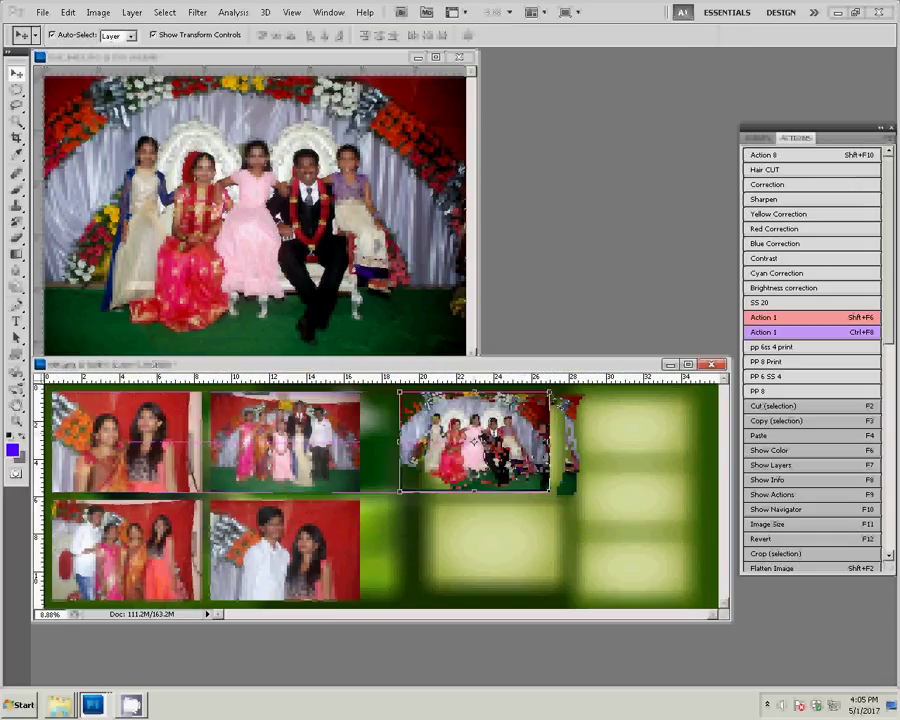
click(459, 57)
click(456, 264)
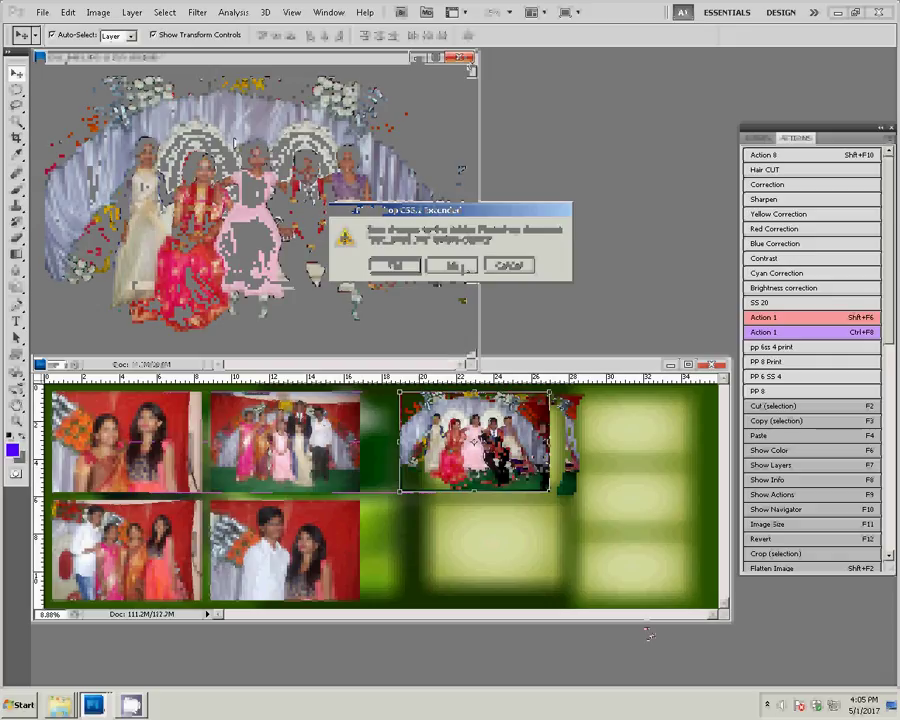
- Open DSC_0471 and DSC_0473 together in Photoshop and reposition a document window
click(60, 704)
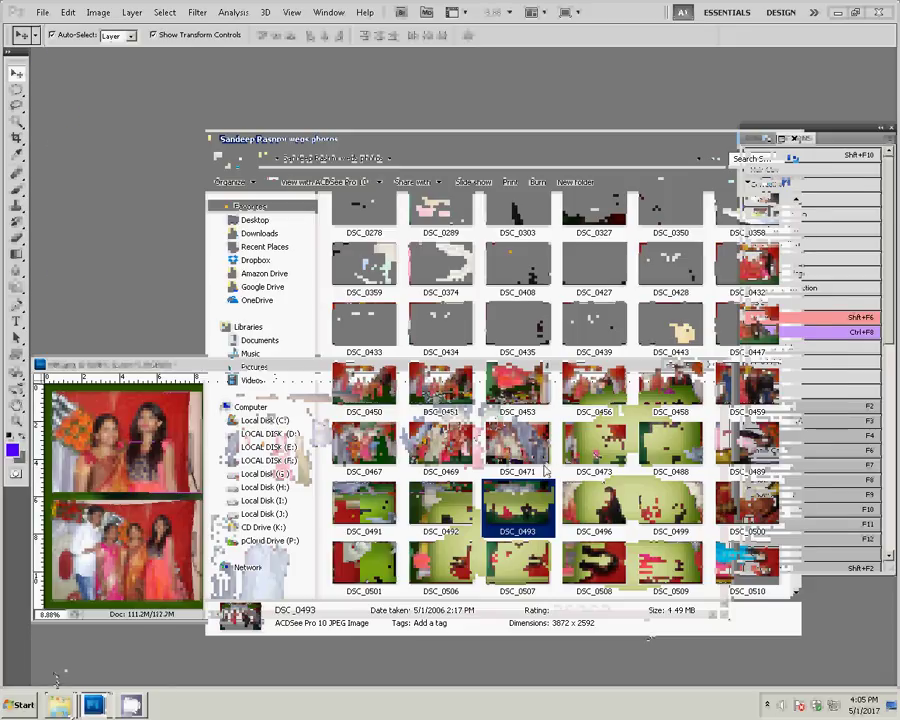
click(545, 470)
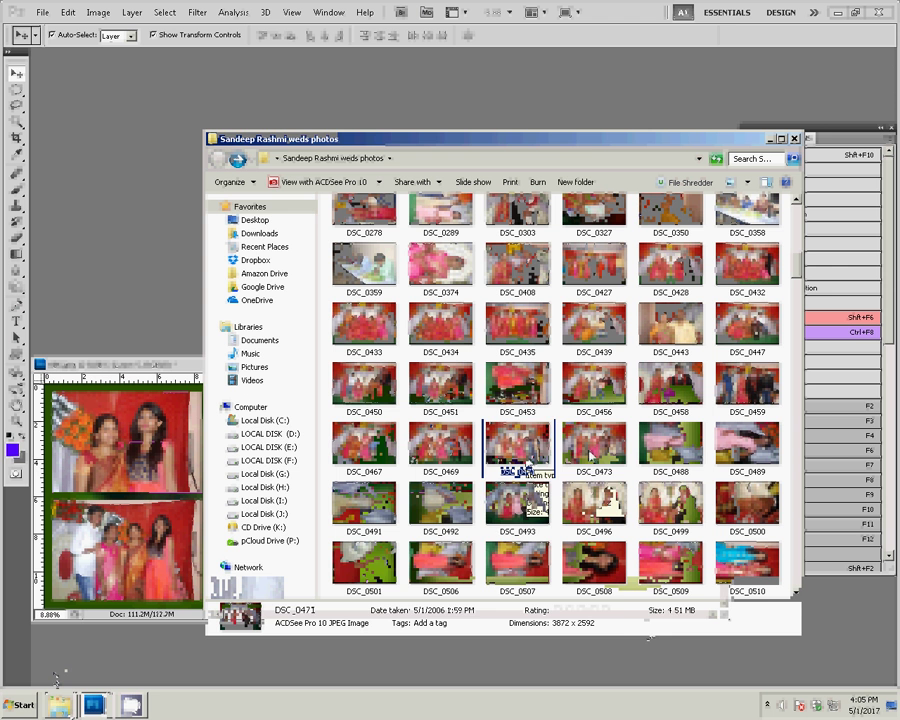
click(594, 456)
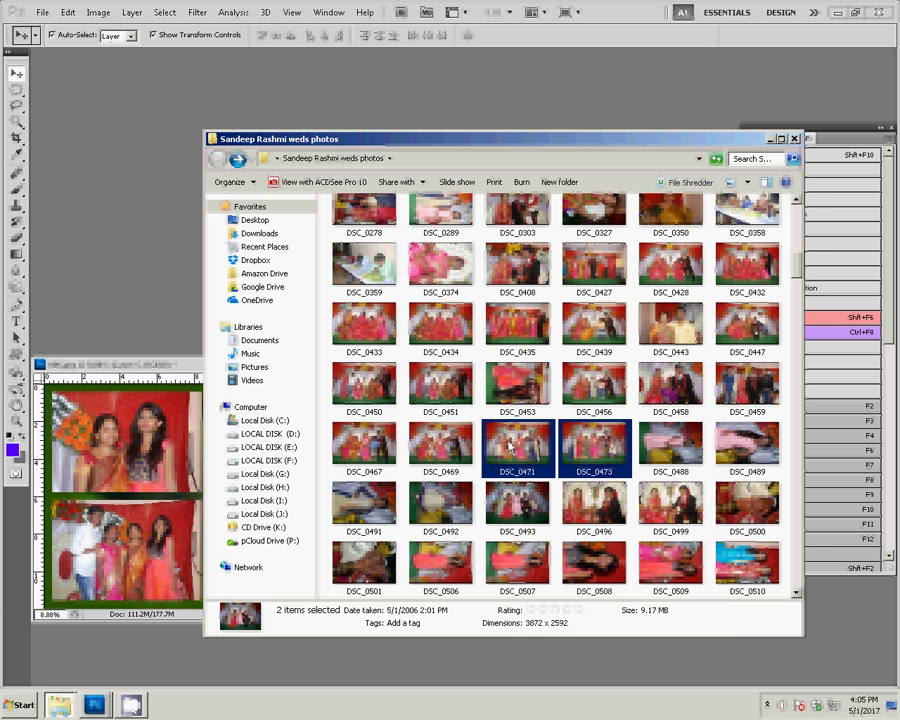
drag(510, 445, 386, 6)
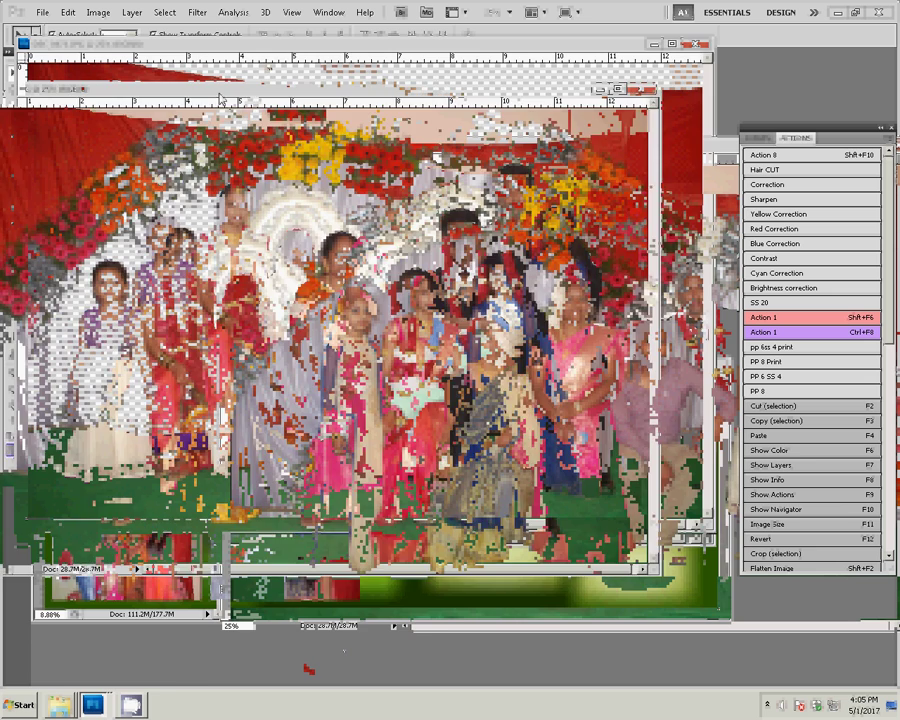
drag(220, 97, 255, 237)
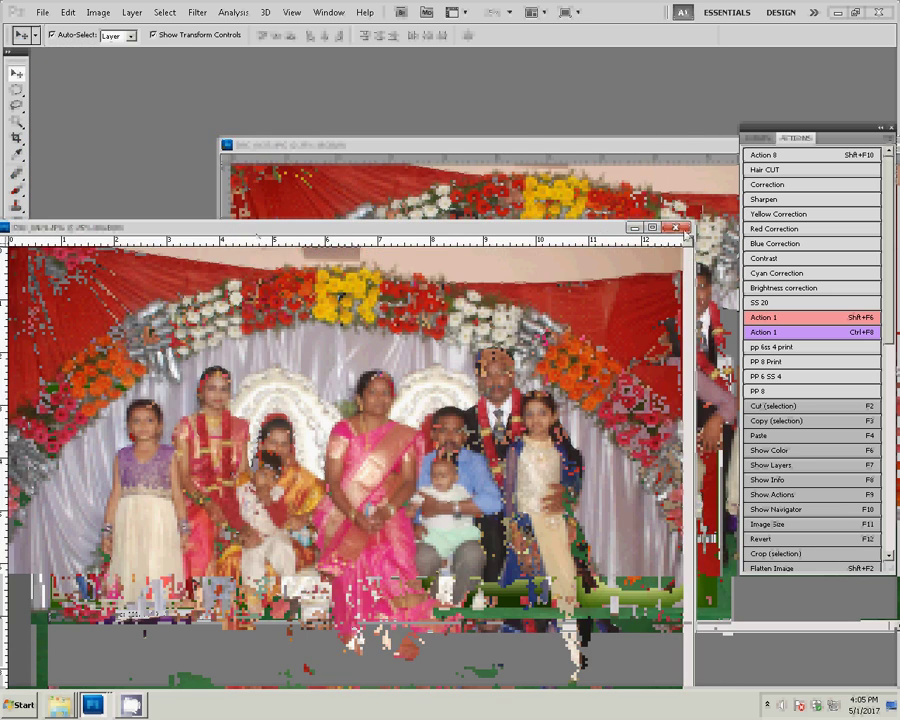
- Resize the other stage photo to 8 inches wide, after dismissing Canvas Size unchanged
click(688, 236)
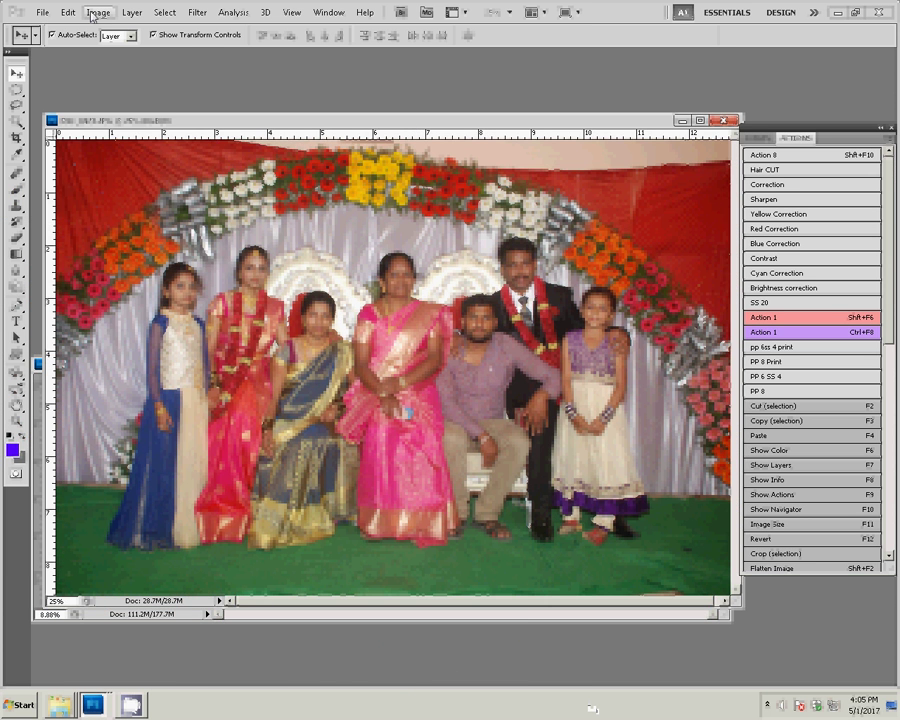
click(98, 12)
click(110, 117)
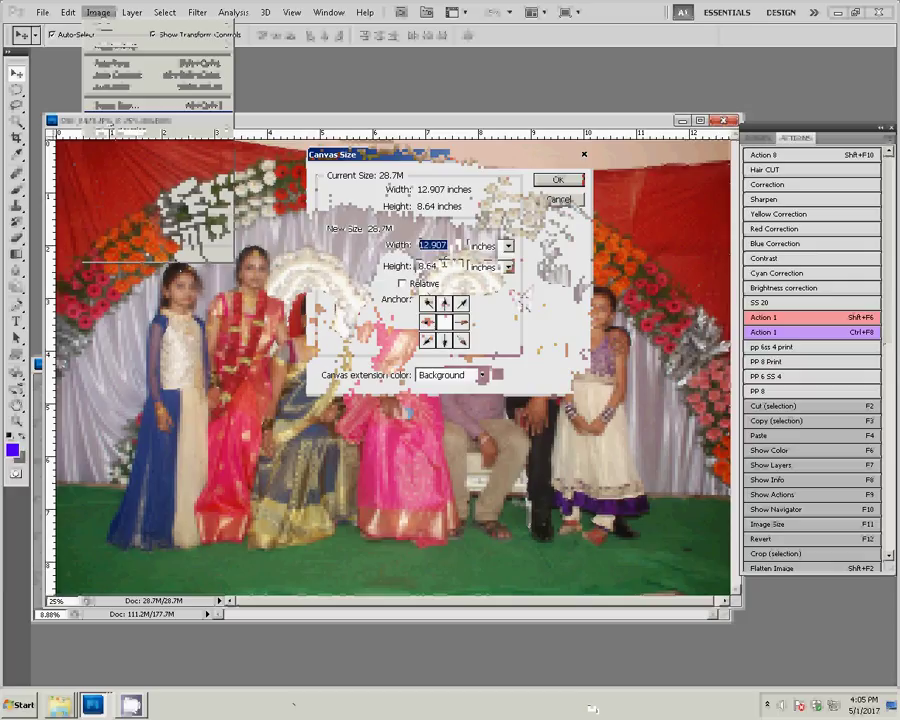
key(Escape)
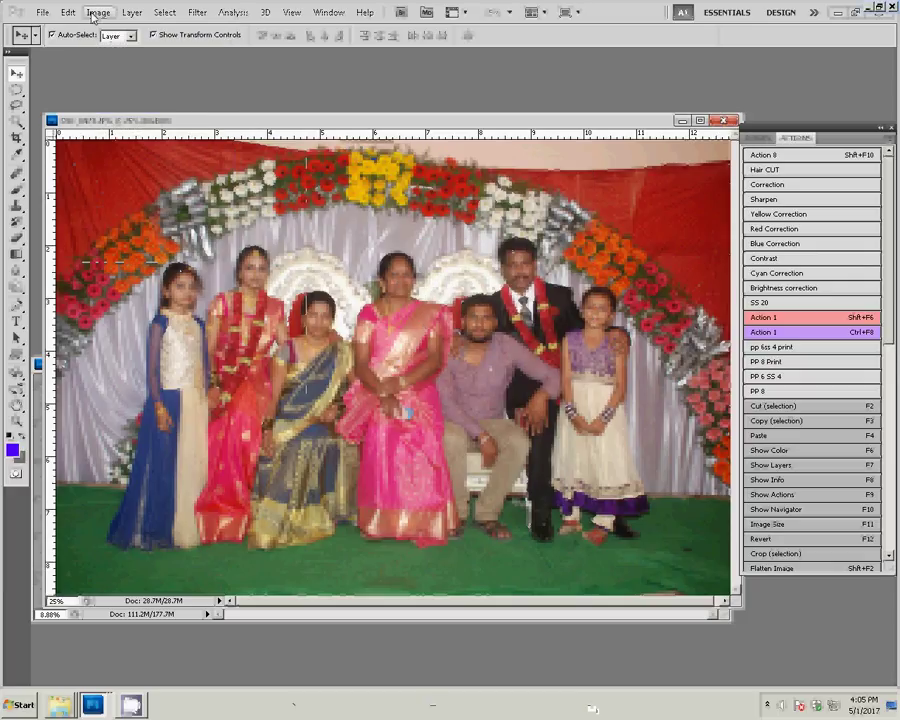
click(98, 12)
click(125, 106)
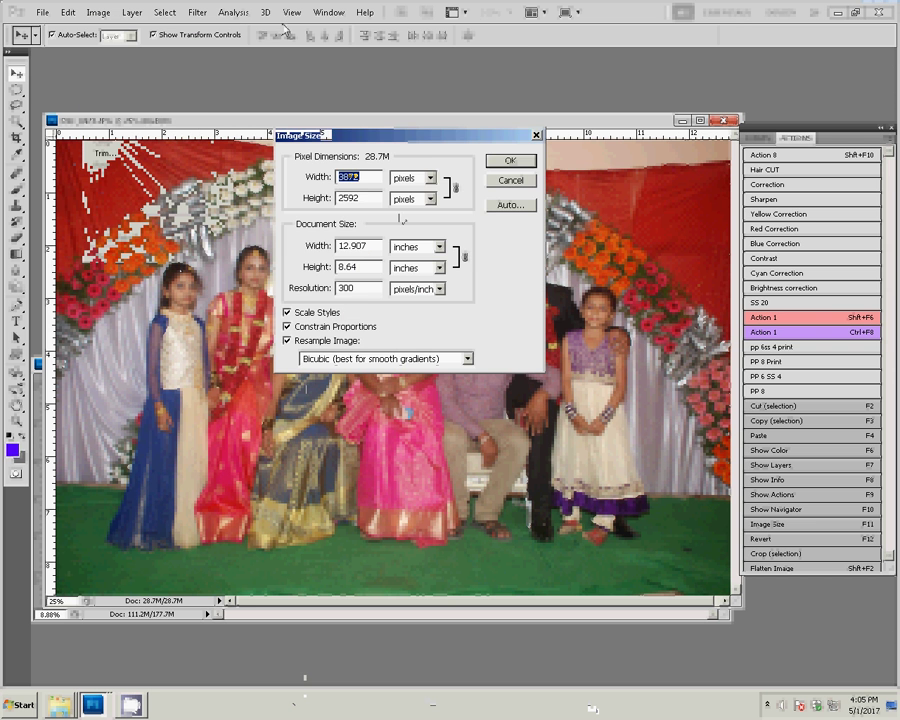
key(Tab)
key(Tab)
text(8)
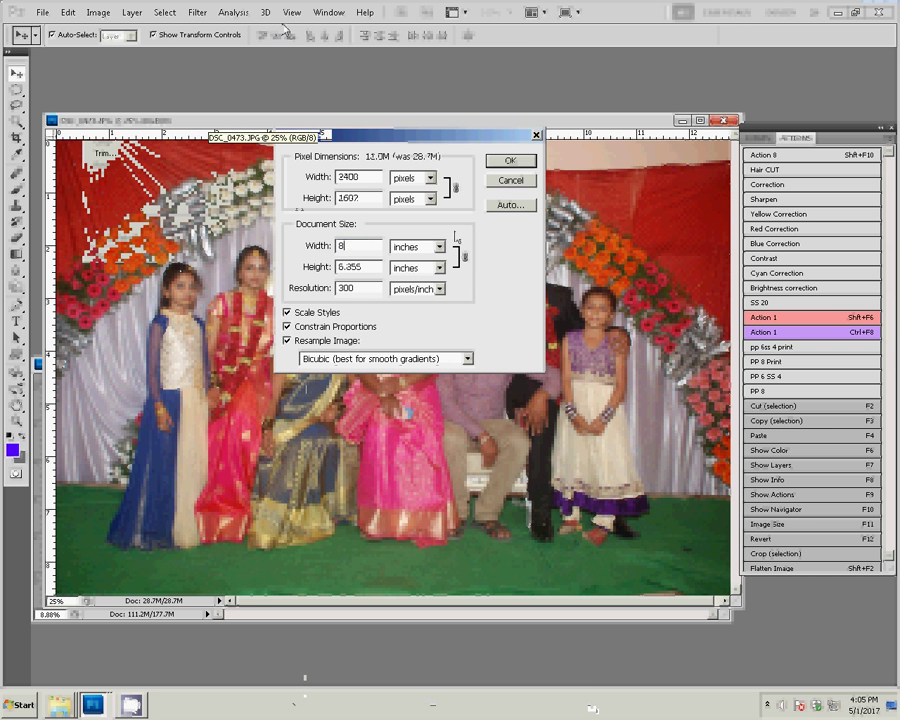
click(507, 165)
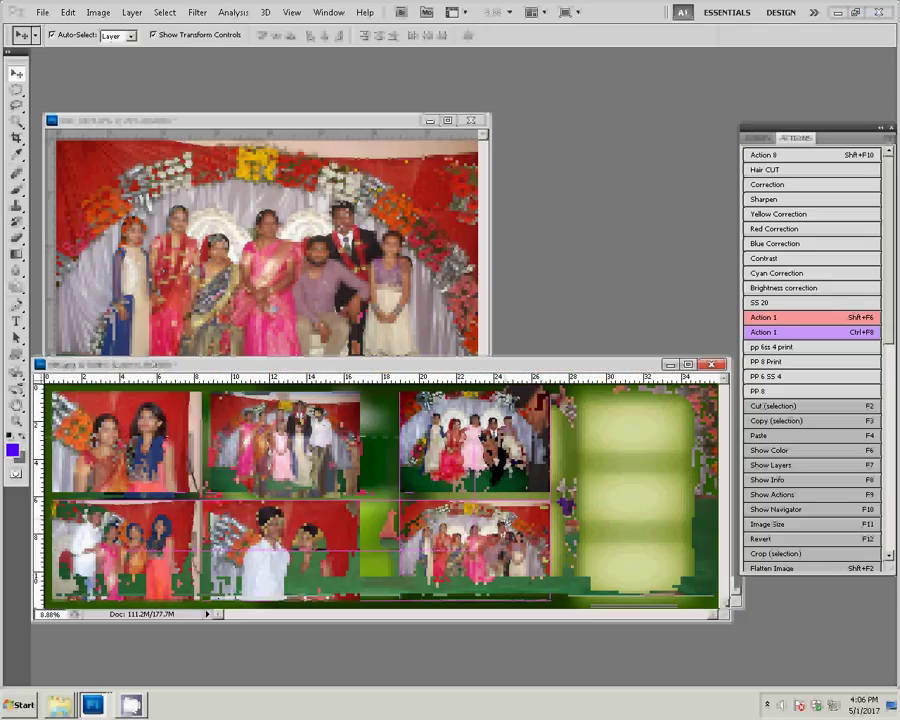
- Close the group photo without saving and return to the wedding photos folder
click(330, 122)
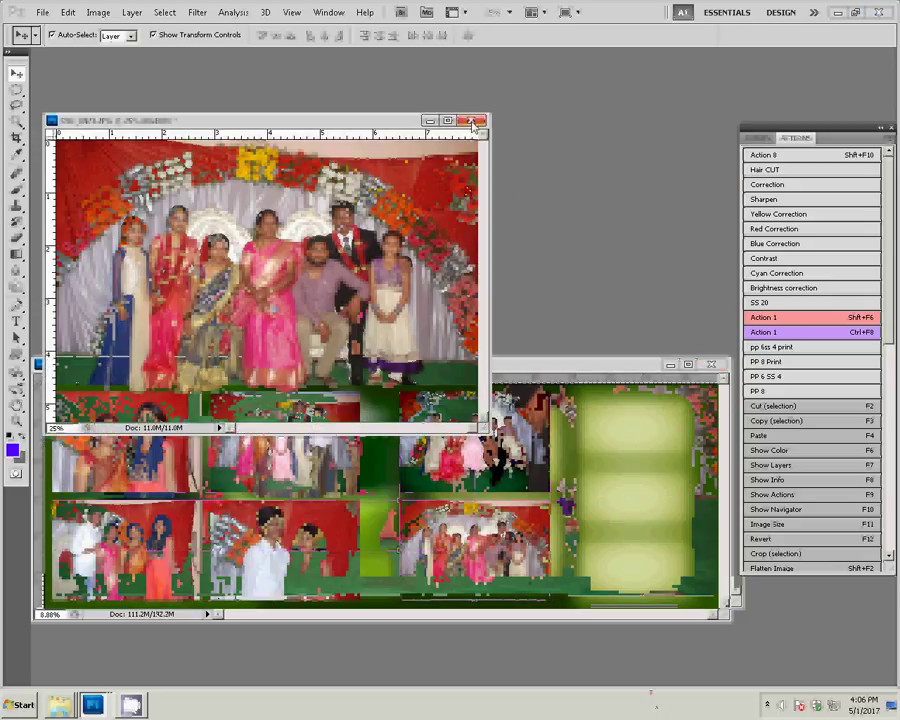
click(474, 122)
key(n)
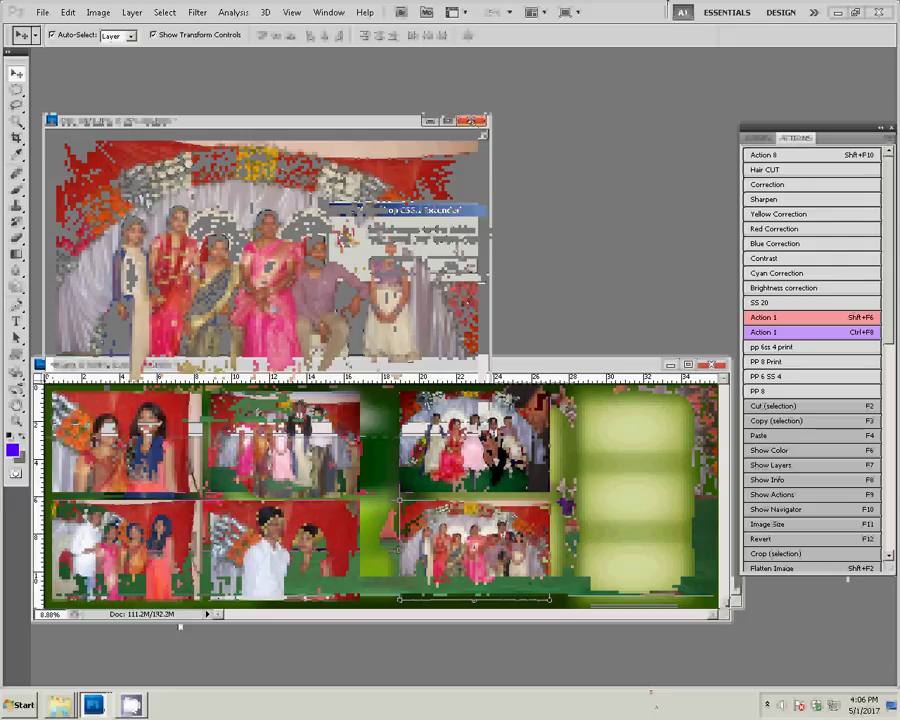
mouse_move(59, 704)
click(57, 683)
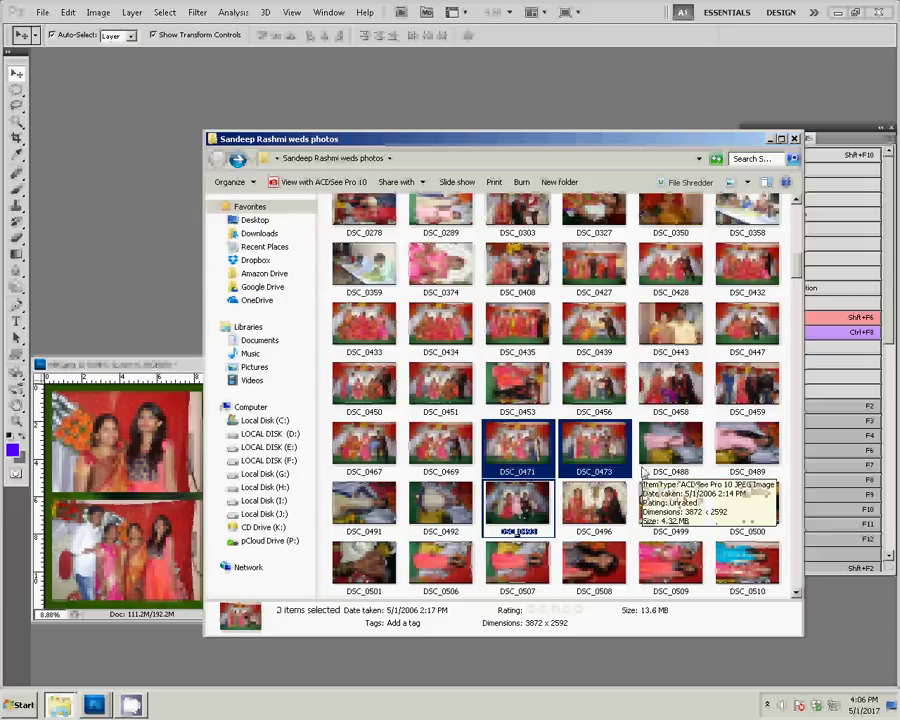
- Check the sss d subfolder, then open the couple portrait DSC_0192 in Photoshop
scroll(560, 265, up, 5)
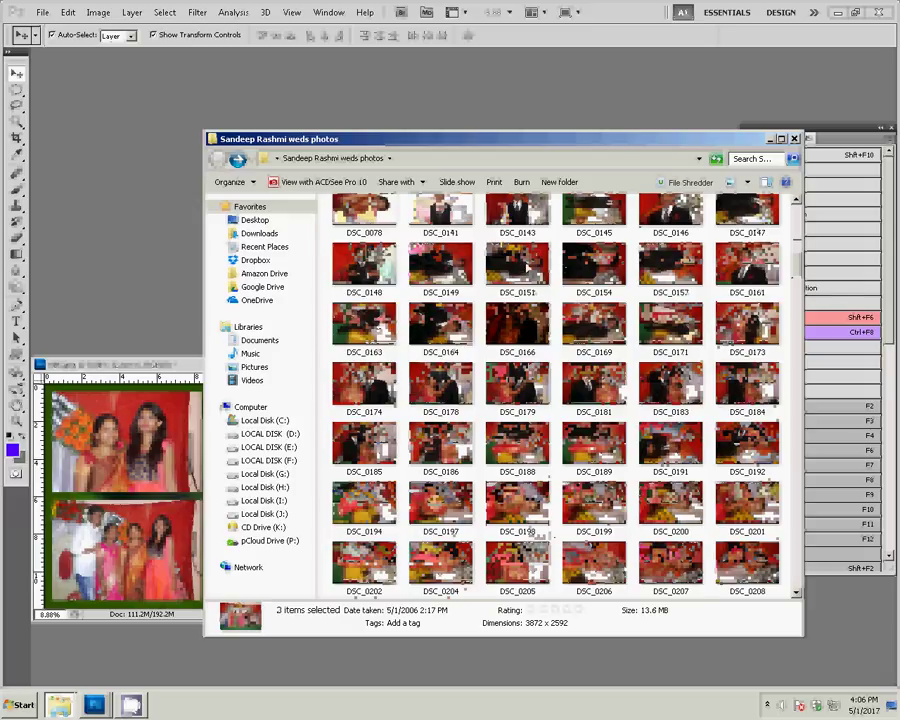
scroll(560, 265, up, 3)
double_click(518, 215)
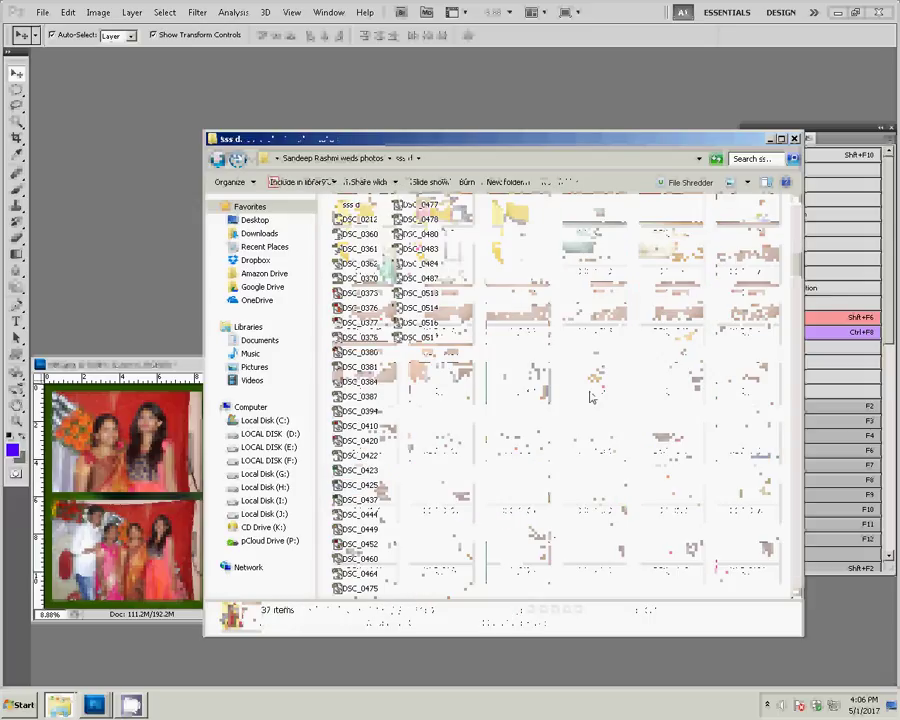
click(217, 161)
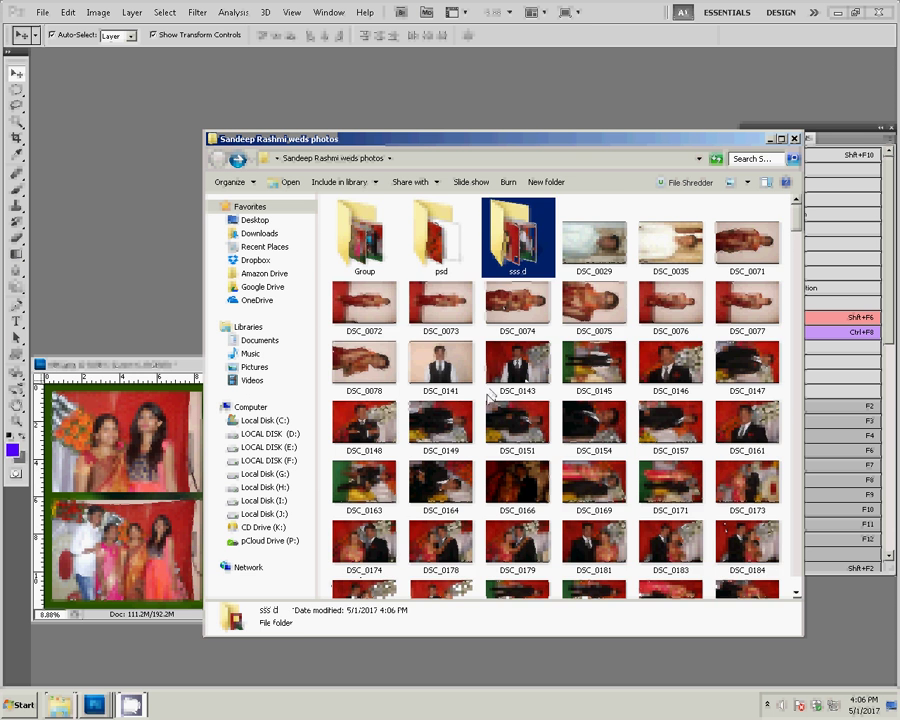
scroll(487, 400, down, 3)
click(747, 445)
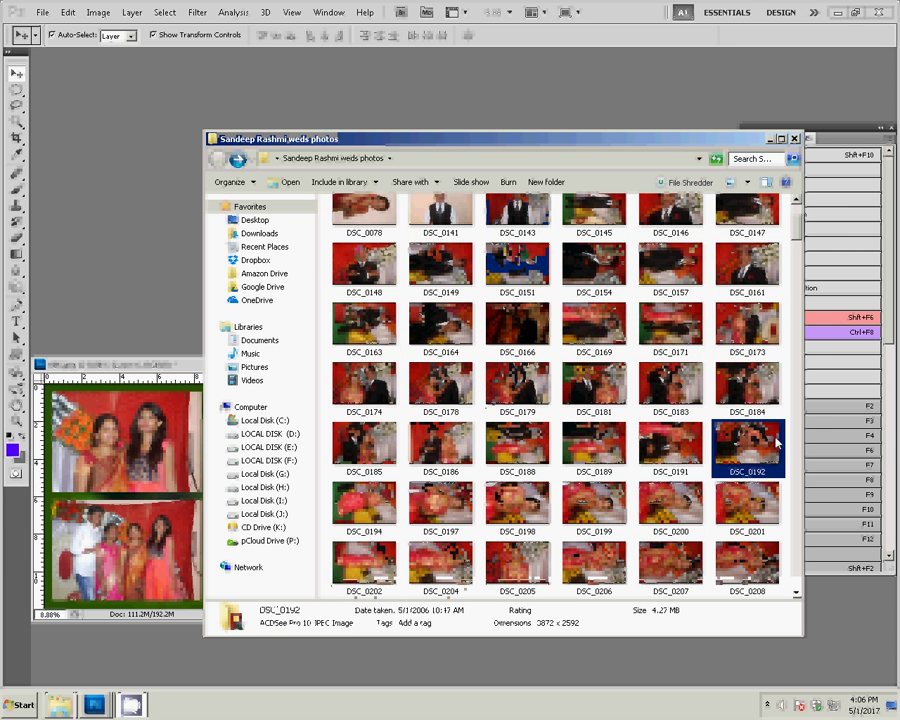
drag(747, 445, 150, 430)
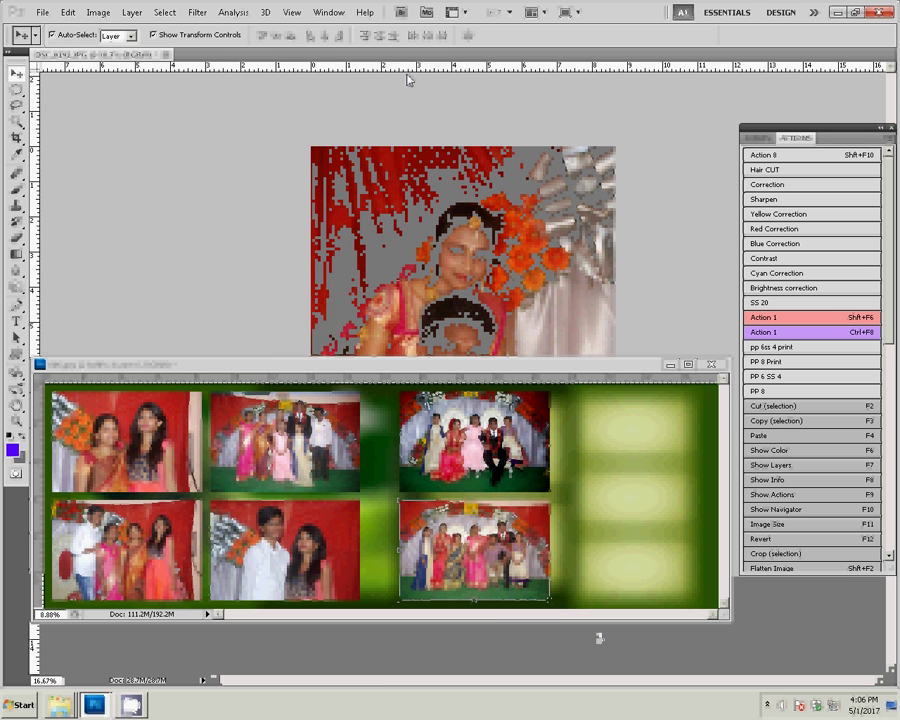
- Zoom the portrait to 25%, close the duplicate DSC_0192 window and show the Layers panel
key(z)
click(407, 80)
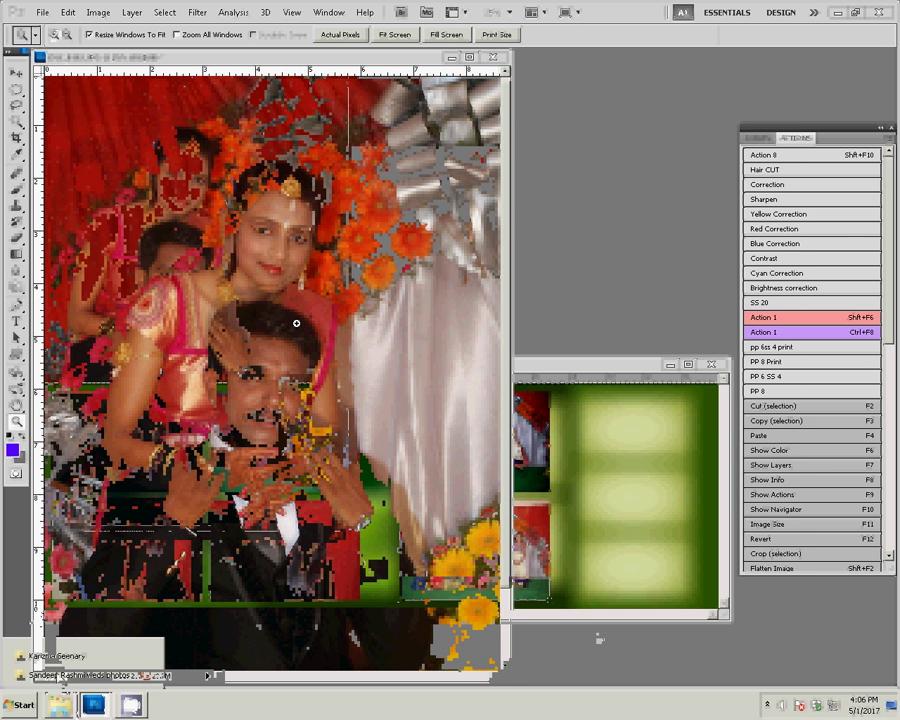
click(100, 676)
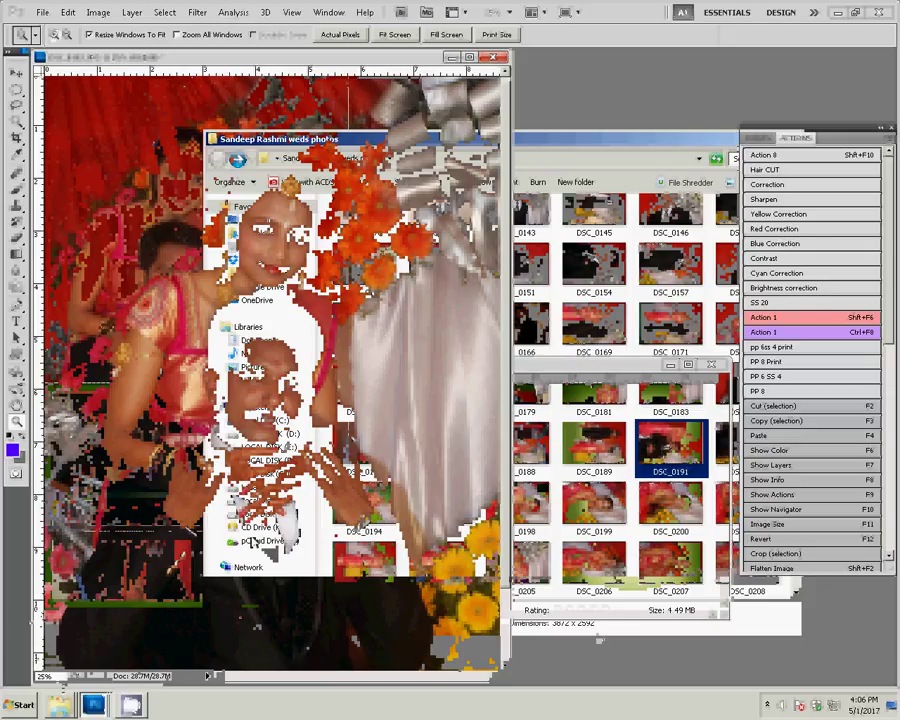
click(530, 88)
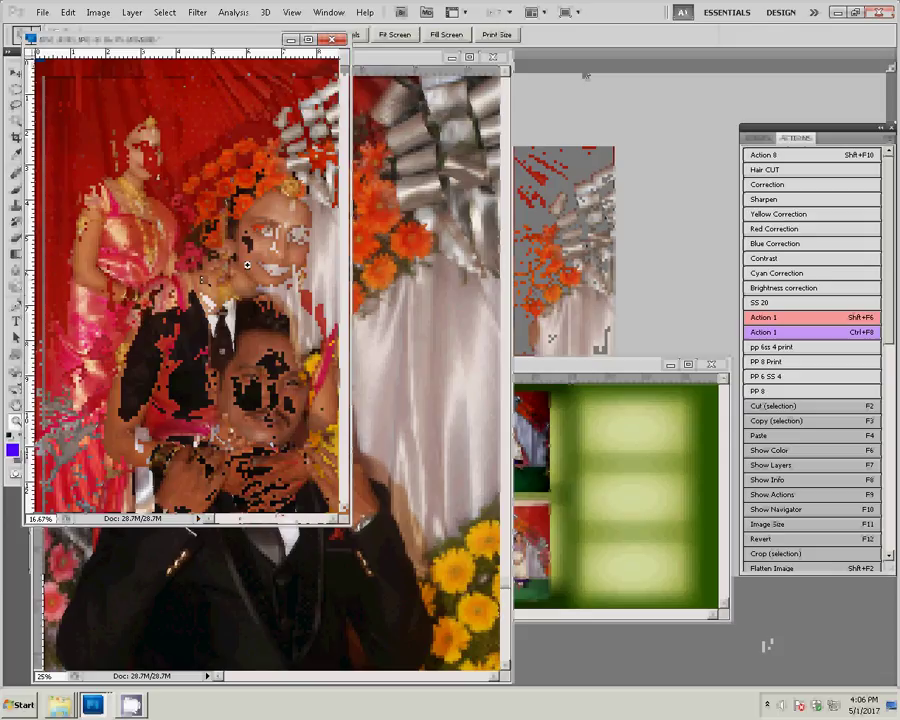
click(338, 41)
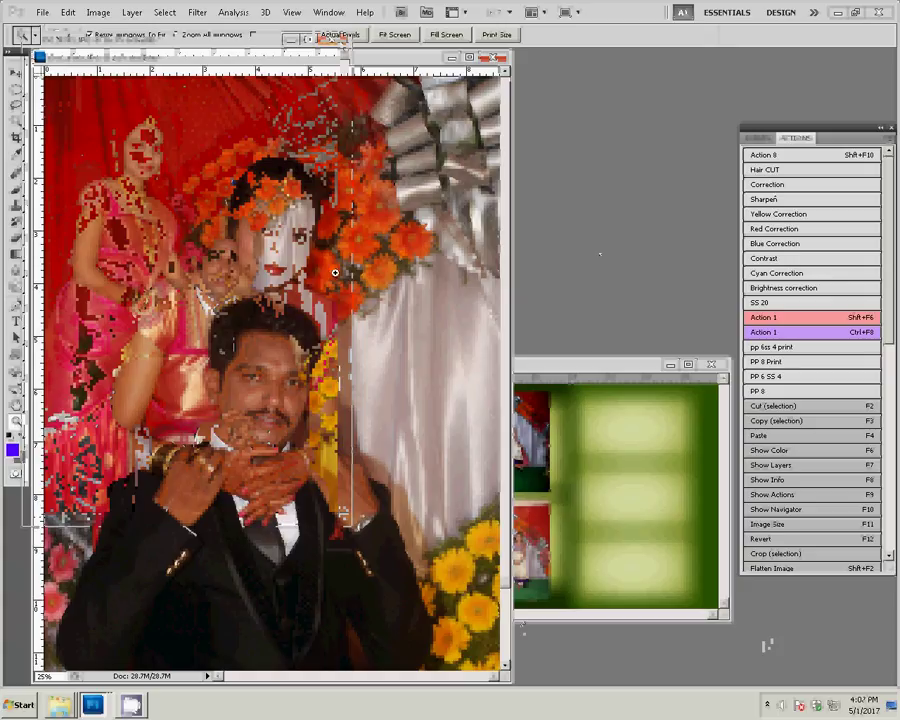
key(F7)
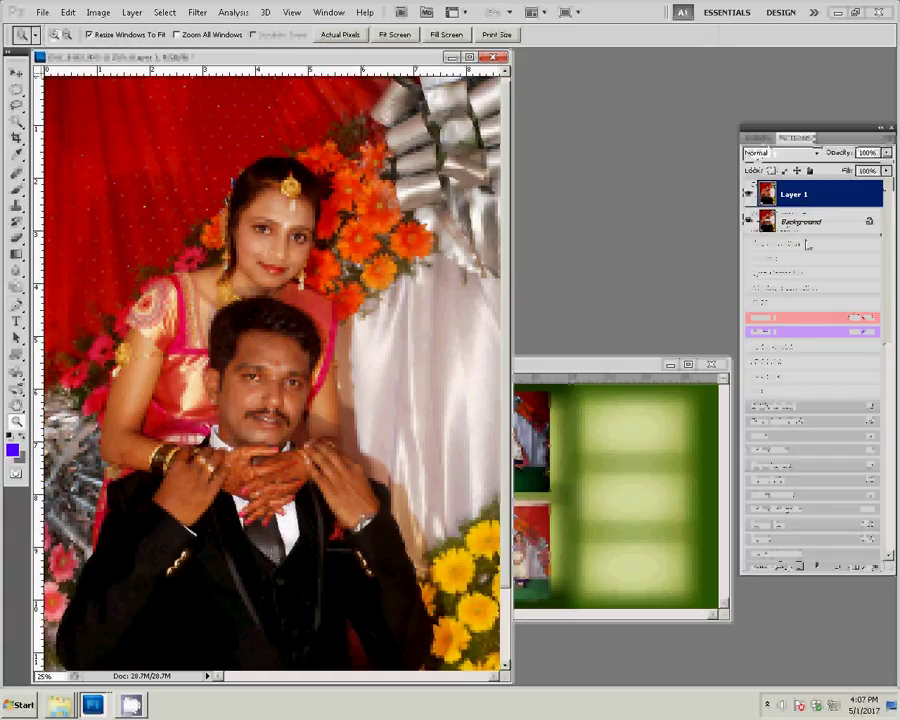
- Run Filter > Magic > Magic Pro at Graininess 88 on the portrait's Background layer
click(800, 222)
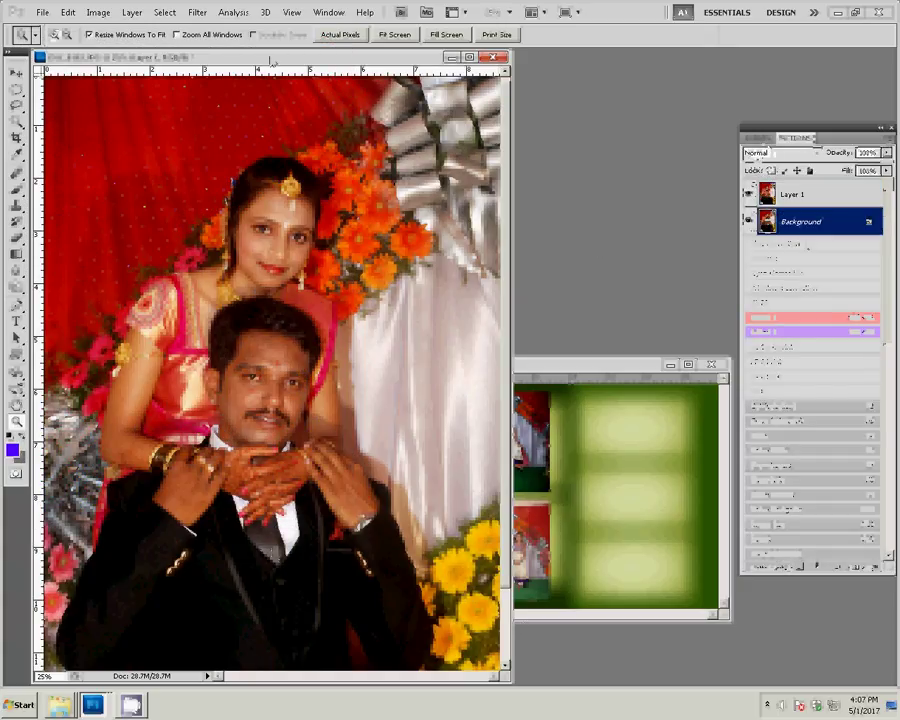
click(197, 12)
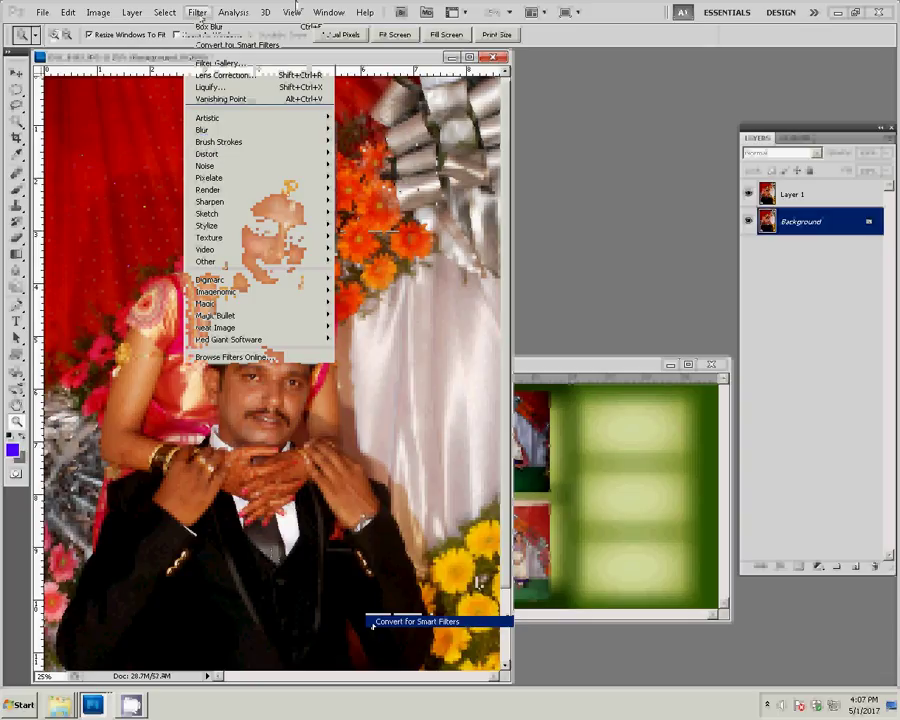
mouse_move(205, 303)
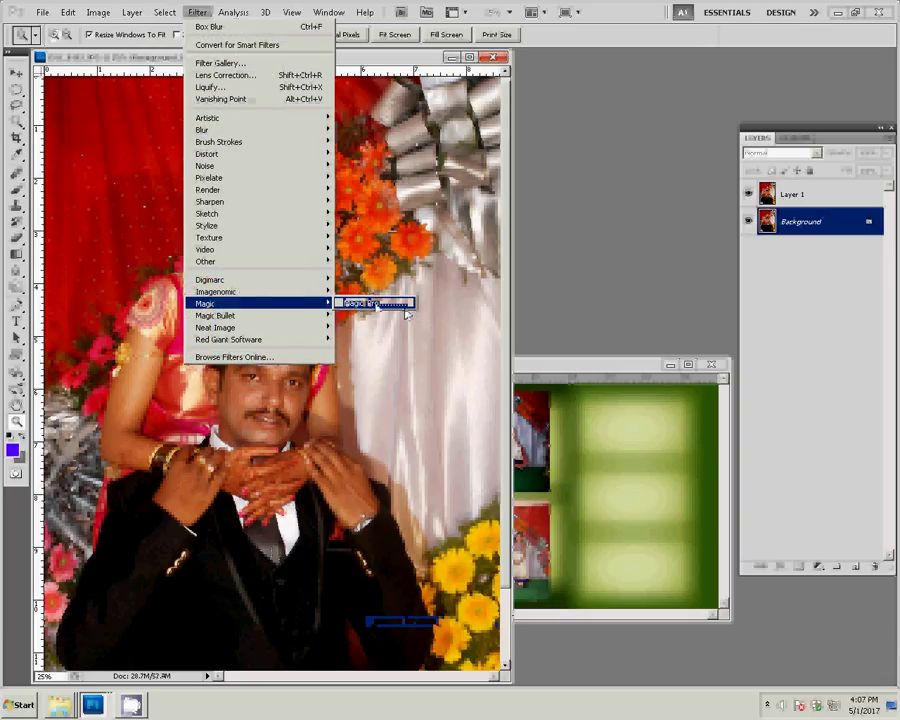
click(380, 302)
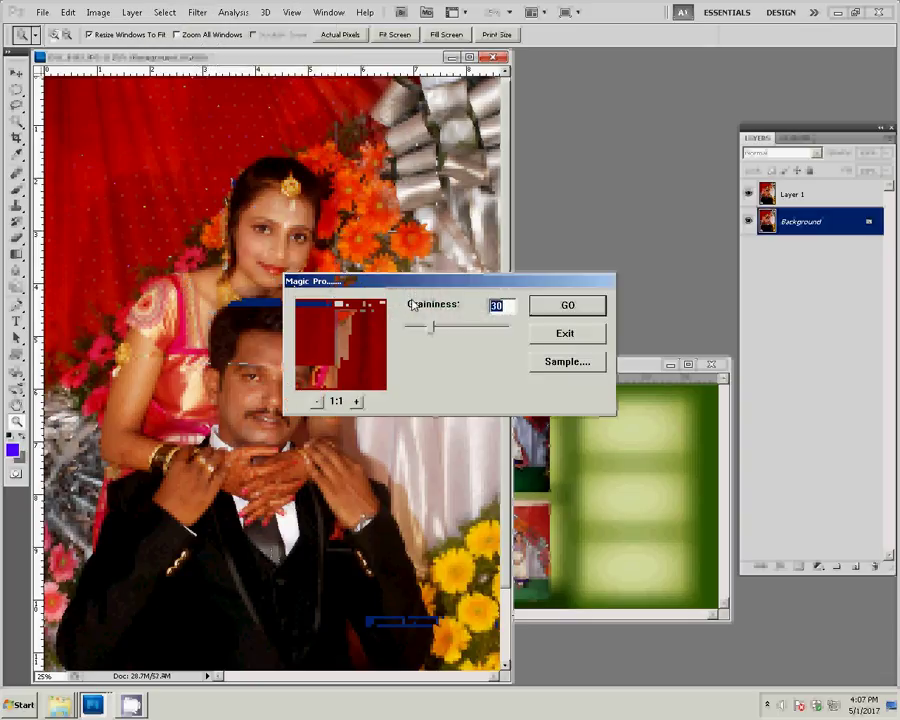
text(88)
key(Return)
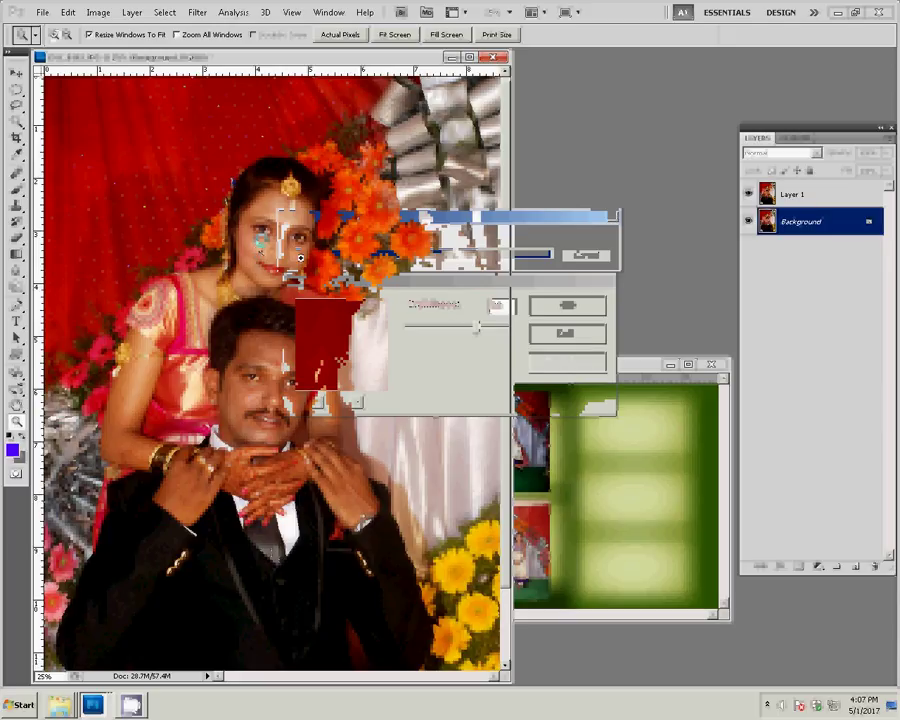
click(330, 342)
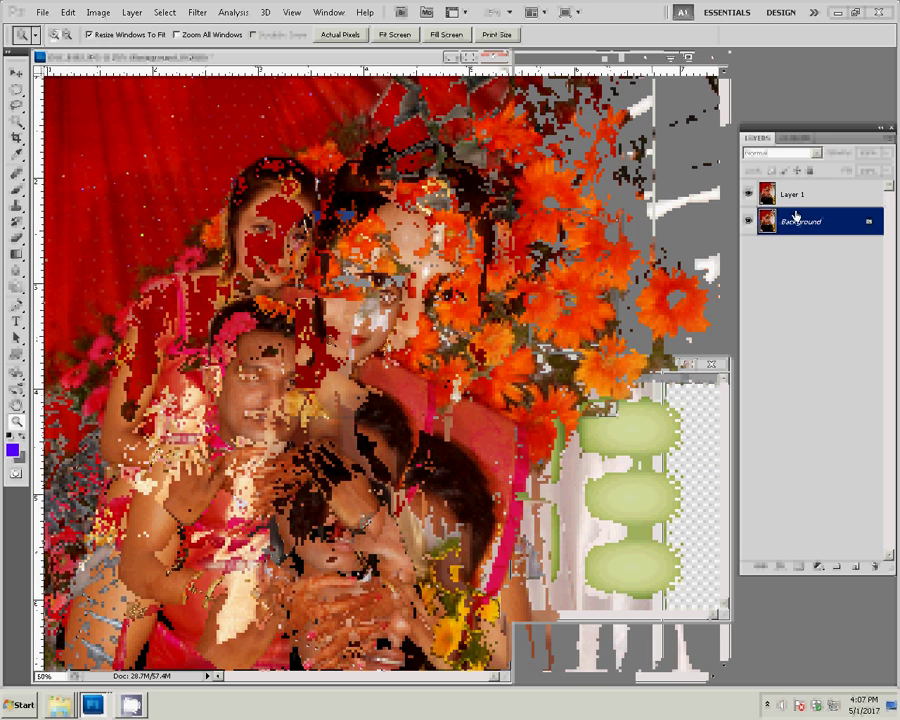
- On Layer 1 at 100% zoom, set the Eraser to size 60 and 66% opacity
click(795, 194)
click(316, 364)
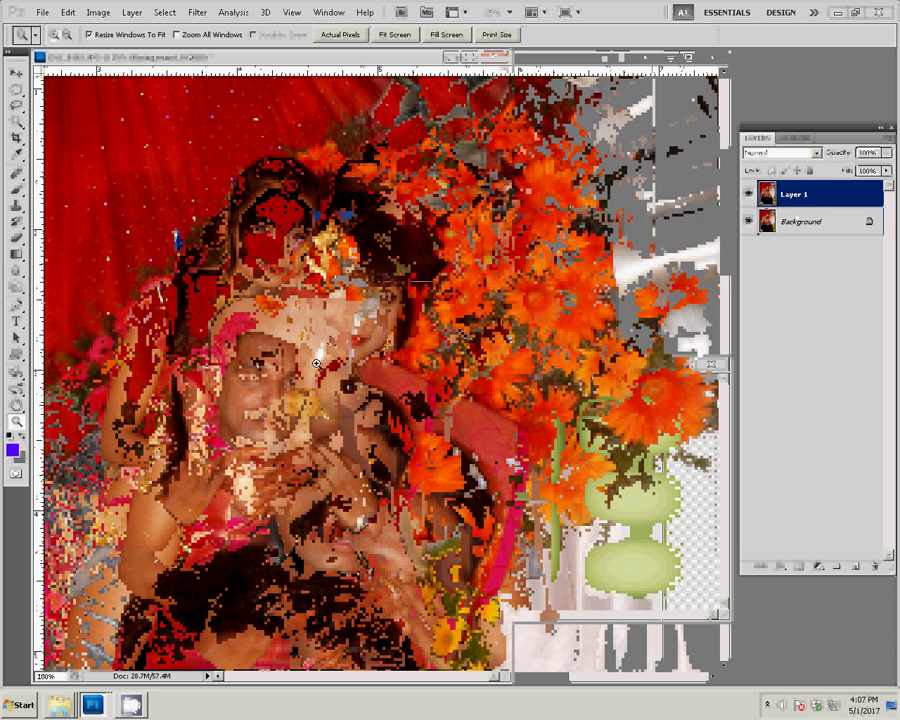
key(e)
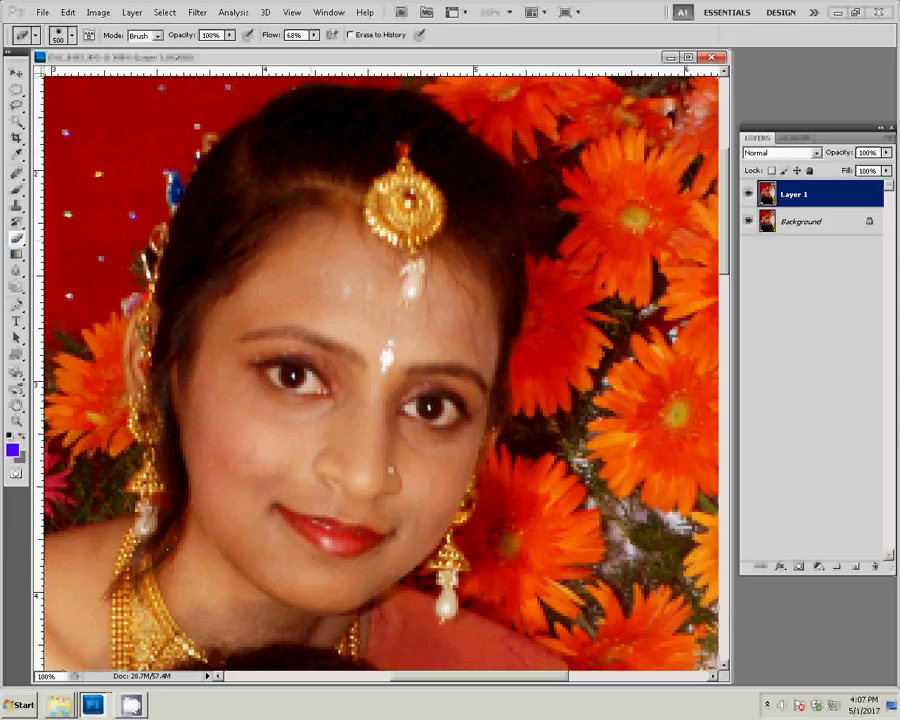
key(bracketleft)
key(bracketleft)
key(bracketleft)
click(184, 38)
text(66)
key(Return)
- Erase over the couple's faces, then flatten the portrait into one layer
drag(210, 337, 217, 271)
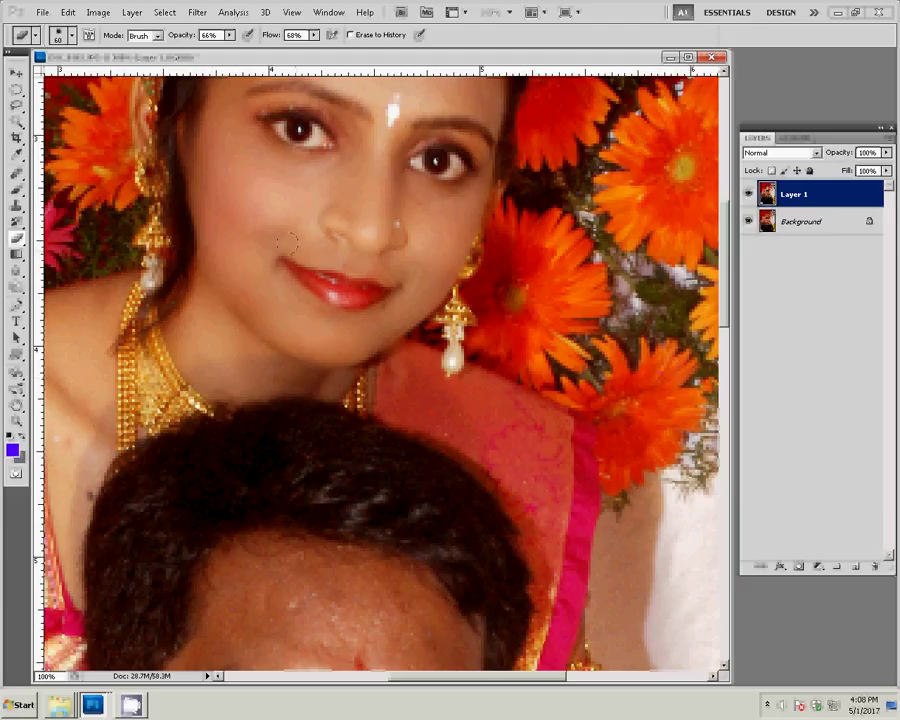
drag(283, 238, 288, 240)
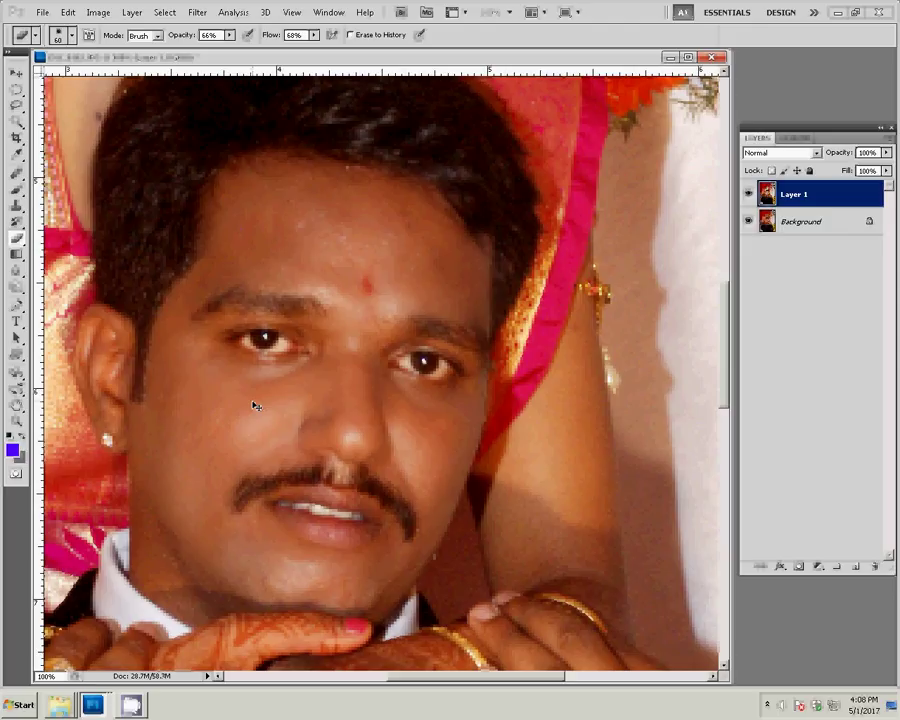
key(z)
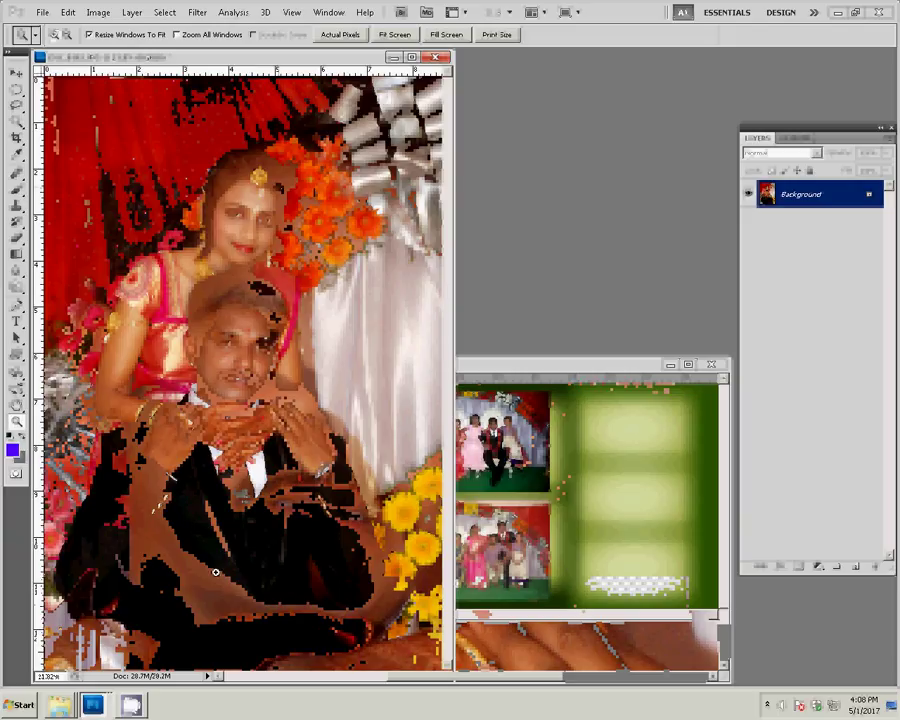
- Drag the couple portrait into the album spread with the Move tool
key(c)
key(v)
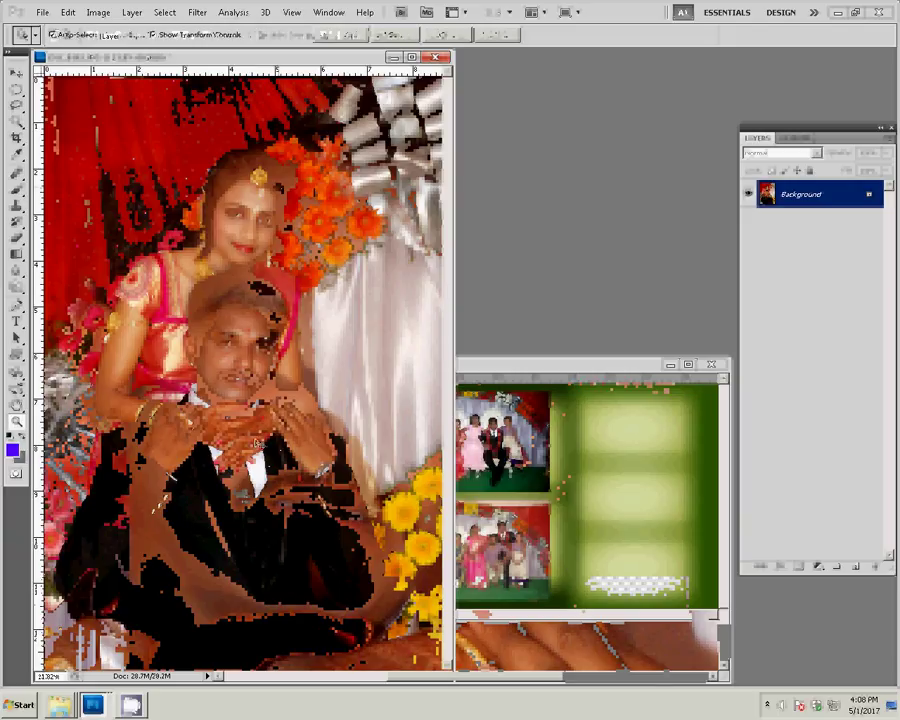
click(532, 481)
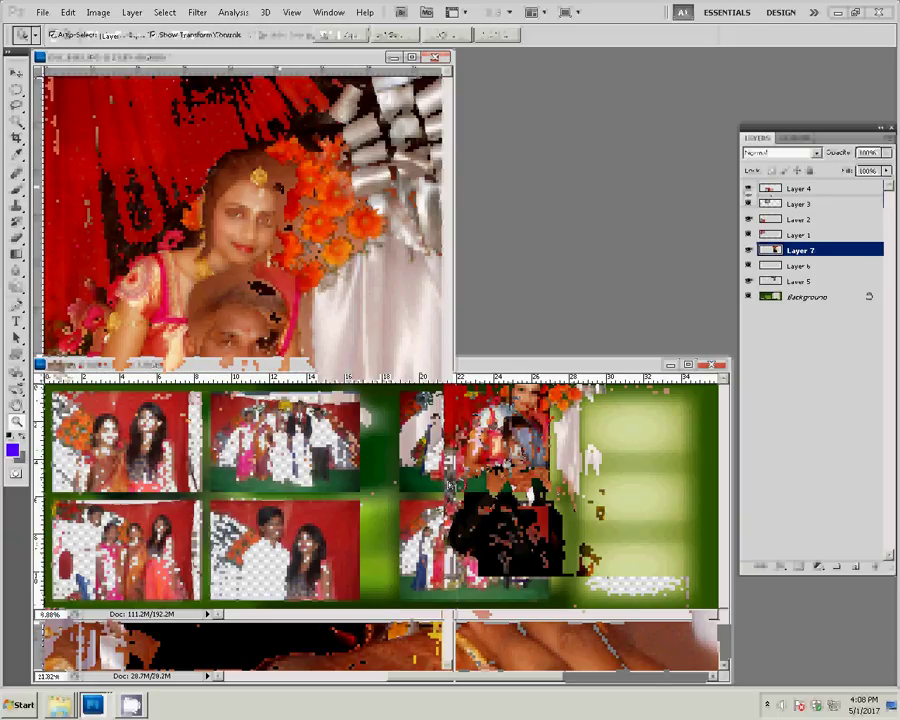
drag(449, 481, 527, 452)
- Move Layers 5 and 6 to the right-hand slots and centre the couple portrait
key(alt+bracketleft)
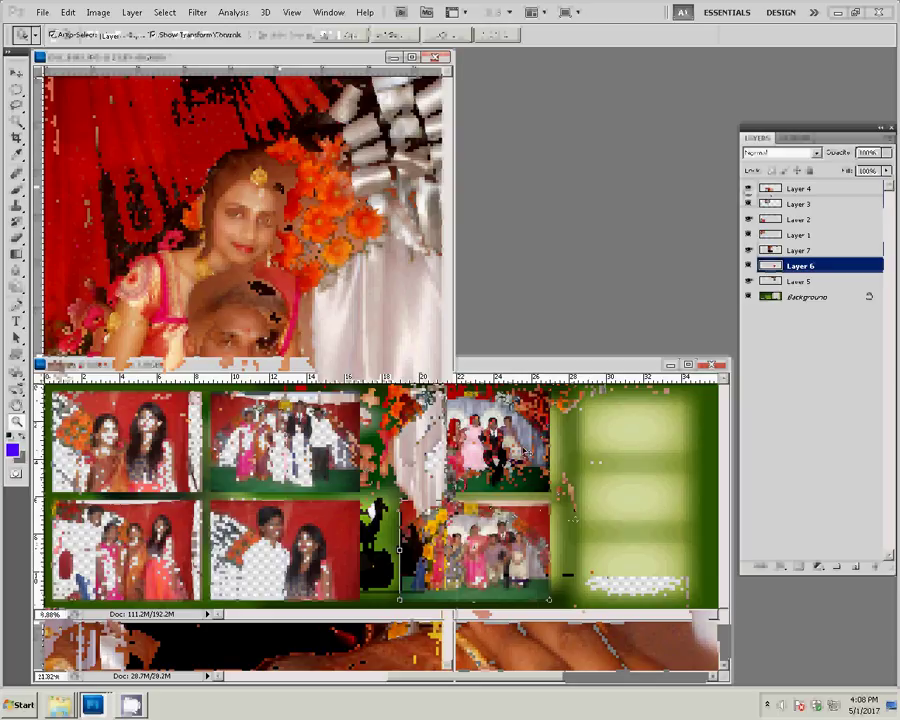
shift+click(579, 549)
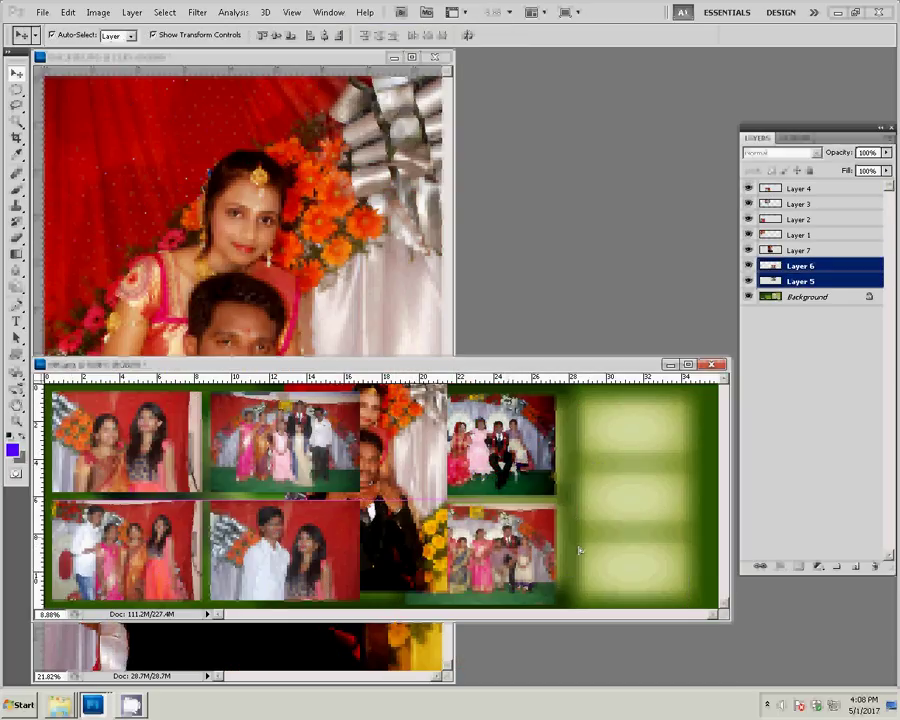
drag(579, 549, 692, 546)
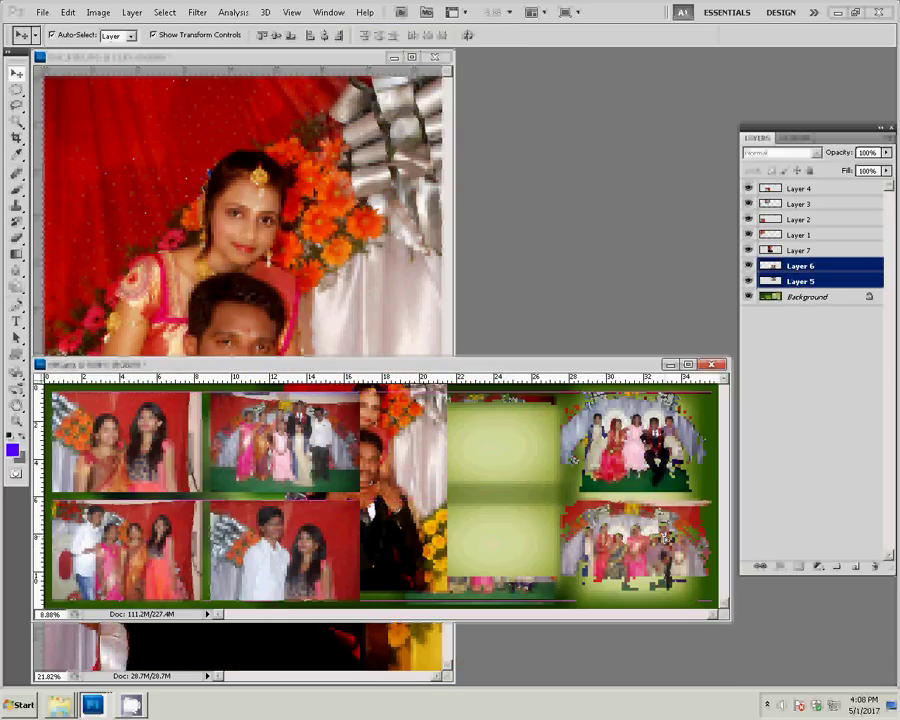
mouse_move(422, 502)
mouse_down()
mouse_move(500, 479)
mouse_move(497, 466)
mouse_up()
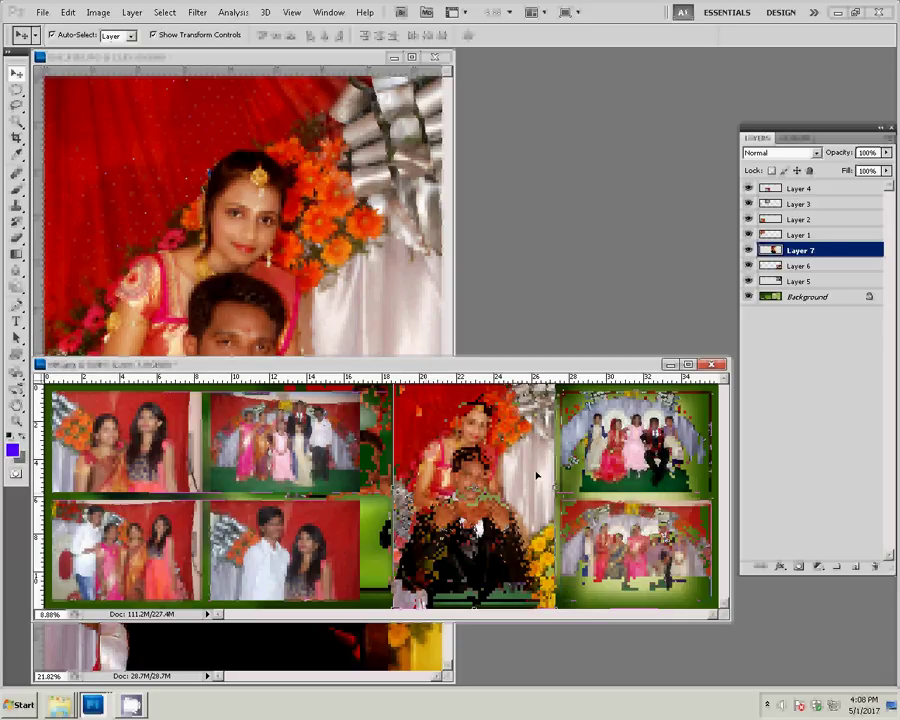
- Duplicate Layer 7 and apply a 180-pixel Box Blur to the original Layer 7
key(ctrl+j)
click(803, 266)
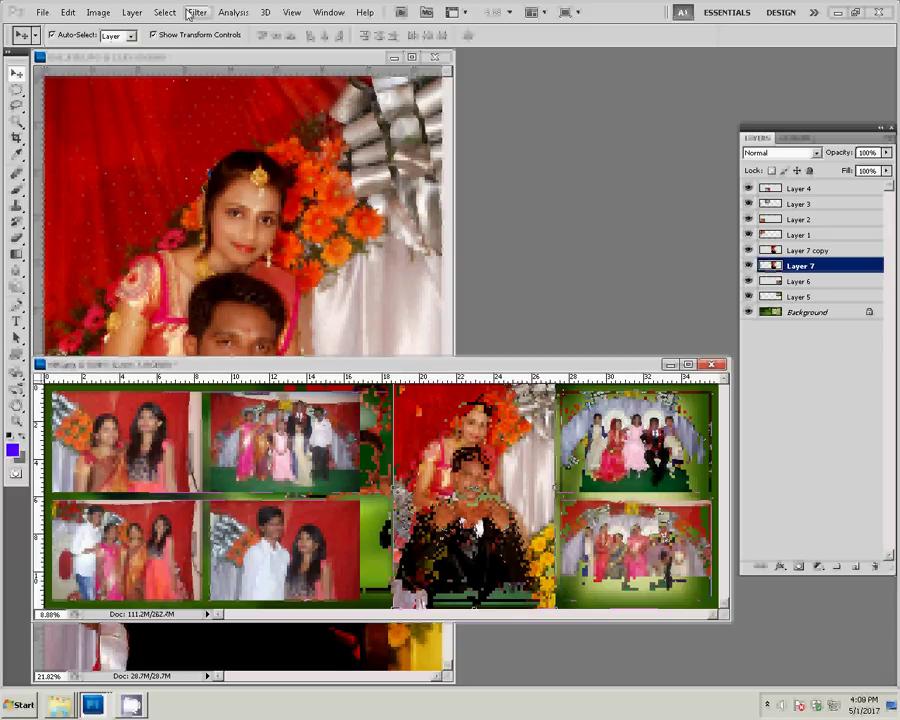
click(196, 12)
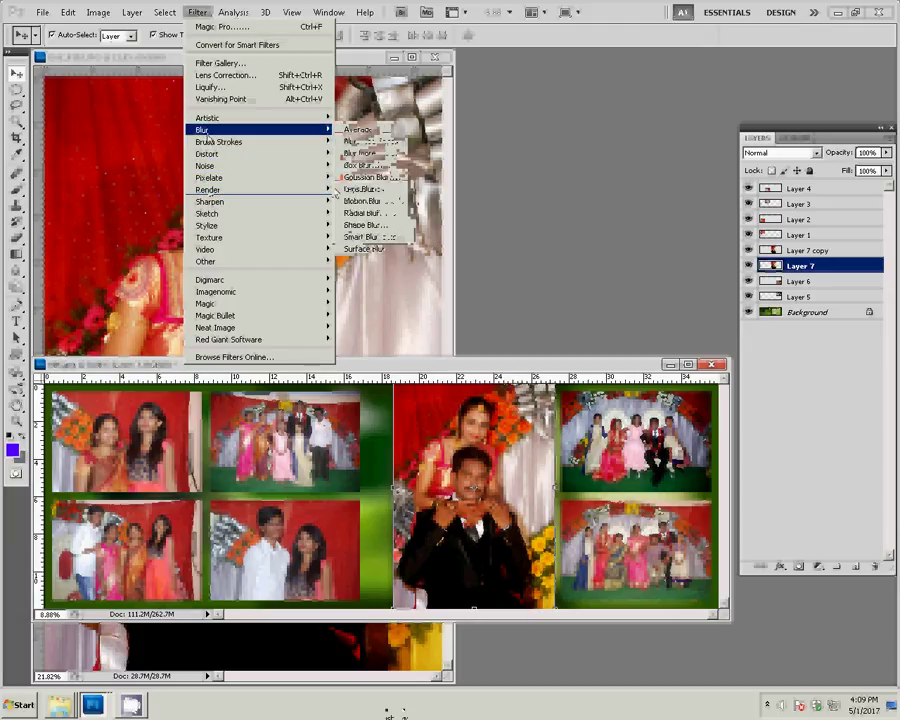
mouse_move(258, 130)
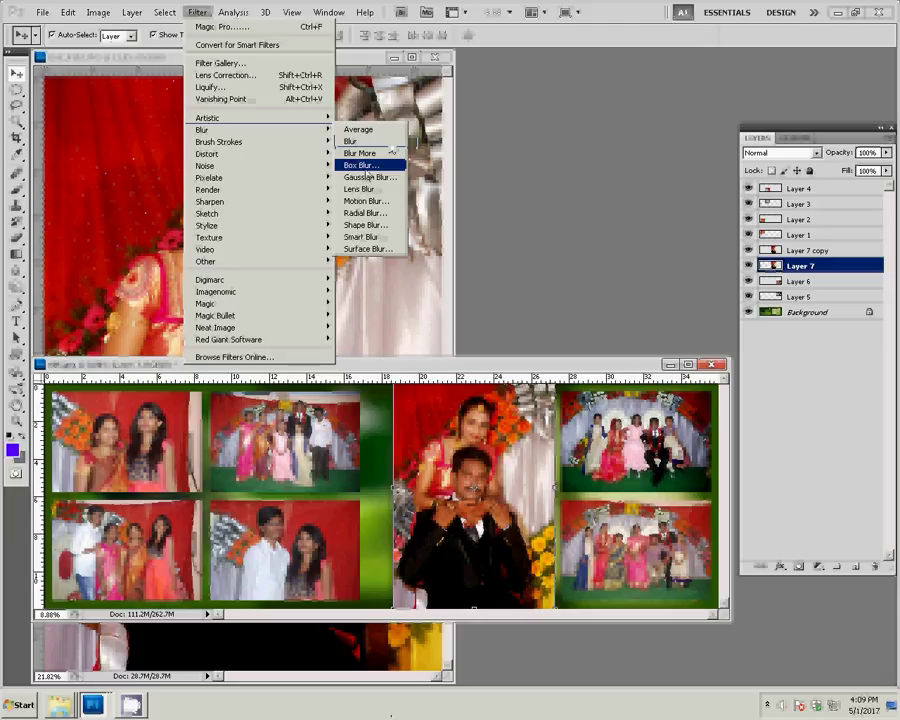
click(366, 168)
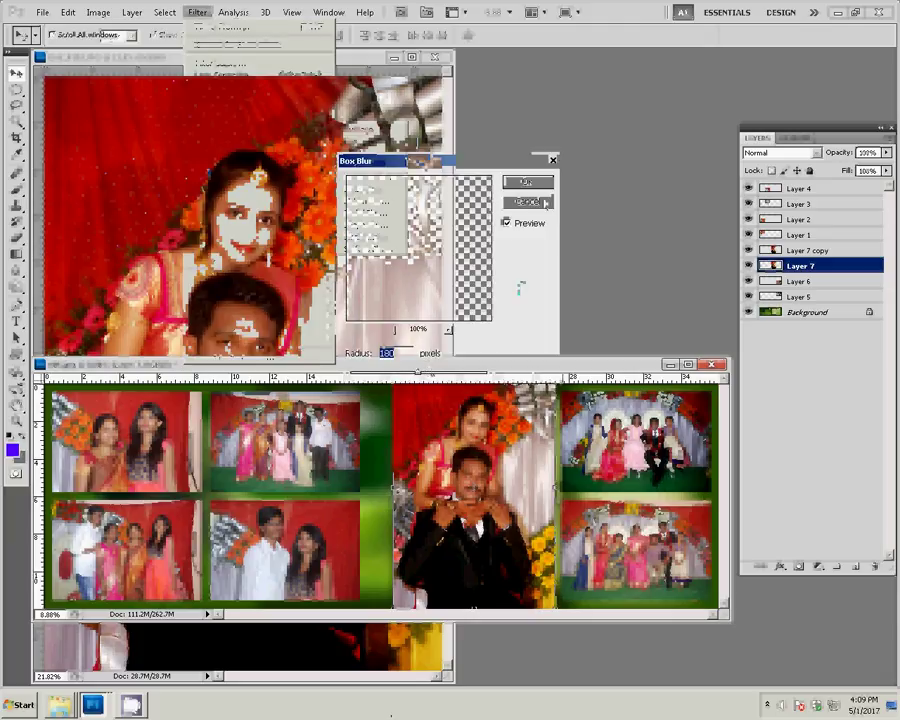
key(Escape)
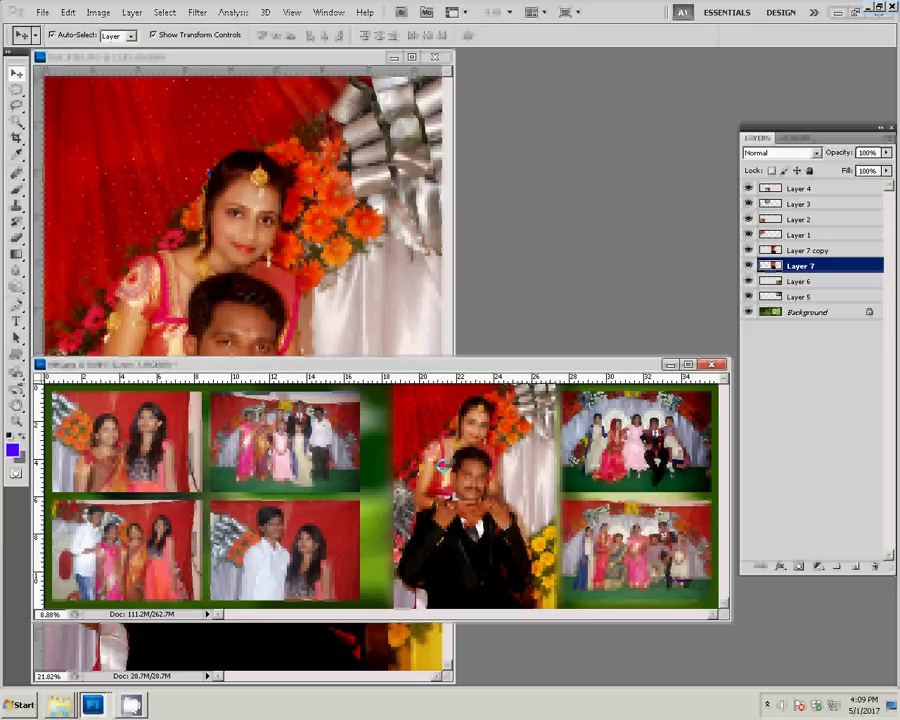
- Free Transform the blurred Layer 7, then select the sharp Layer 7 copy
key(ctrl+t)
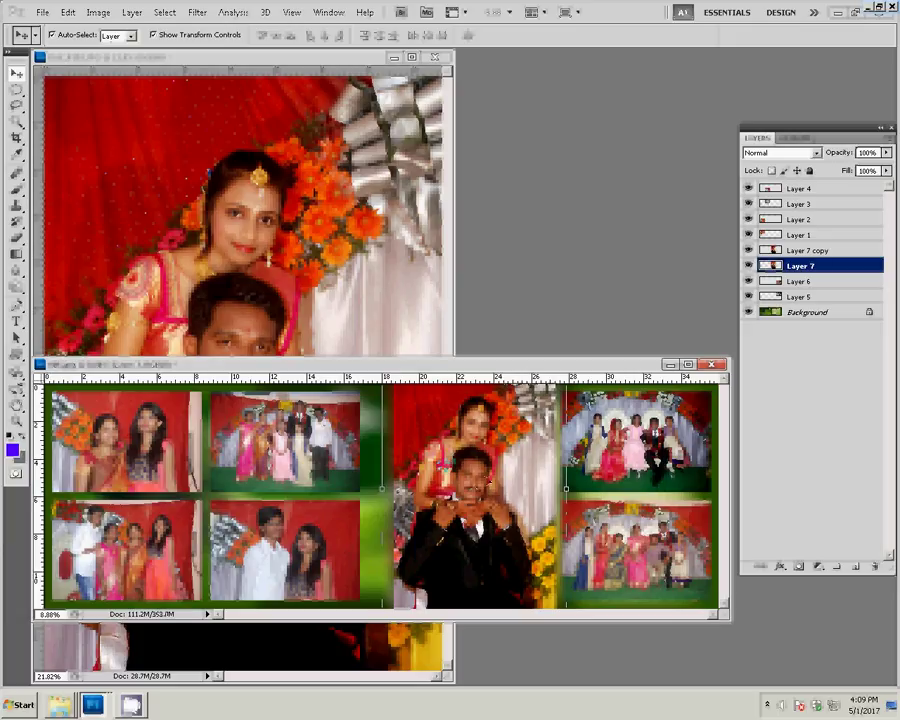
click(478, 478)
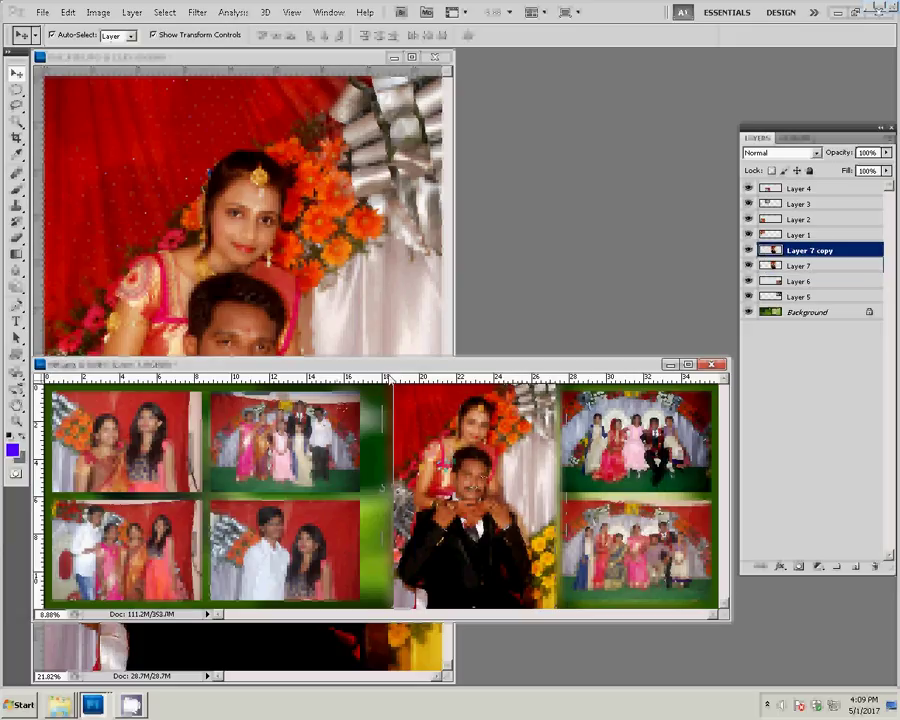
key(e)
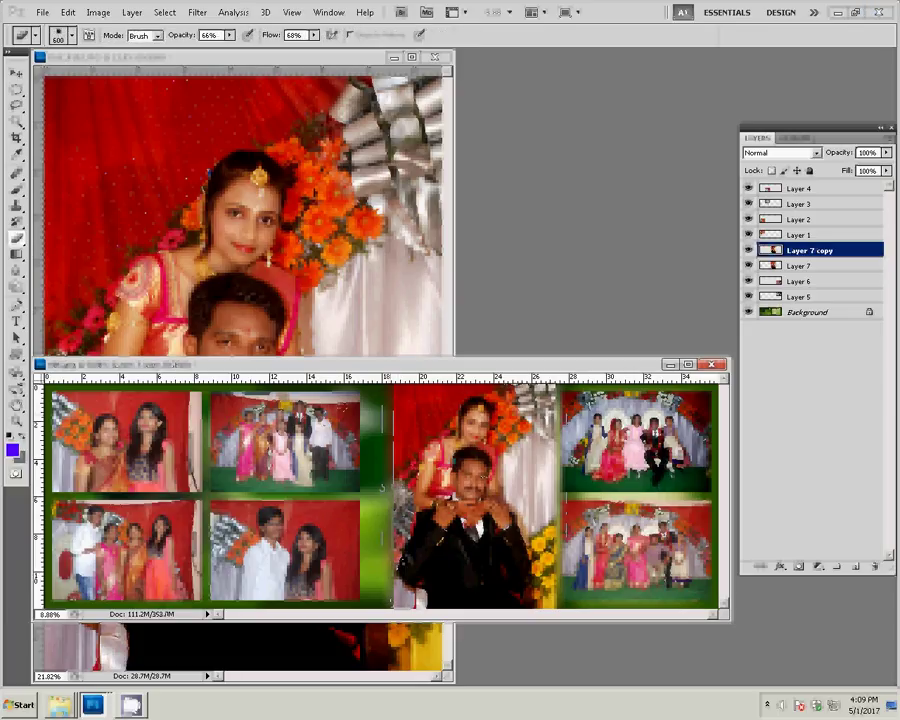
- Erase the left and right edges of Layer 7 copy, raising eraser opacity to 100%
drag(381, 487, 380, 392)
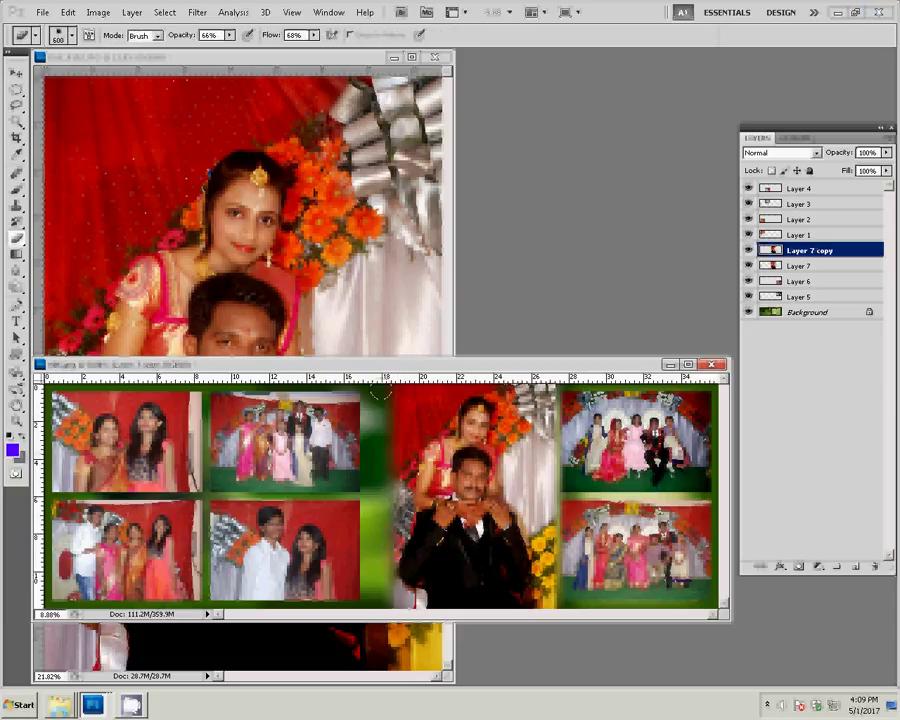
click(229, 35)
drag(232, 47, 255, 47)
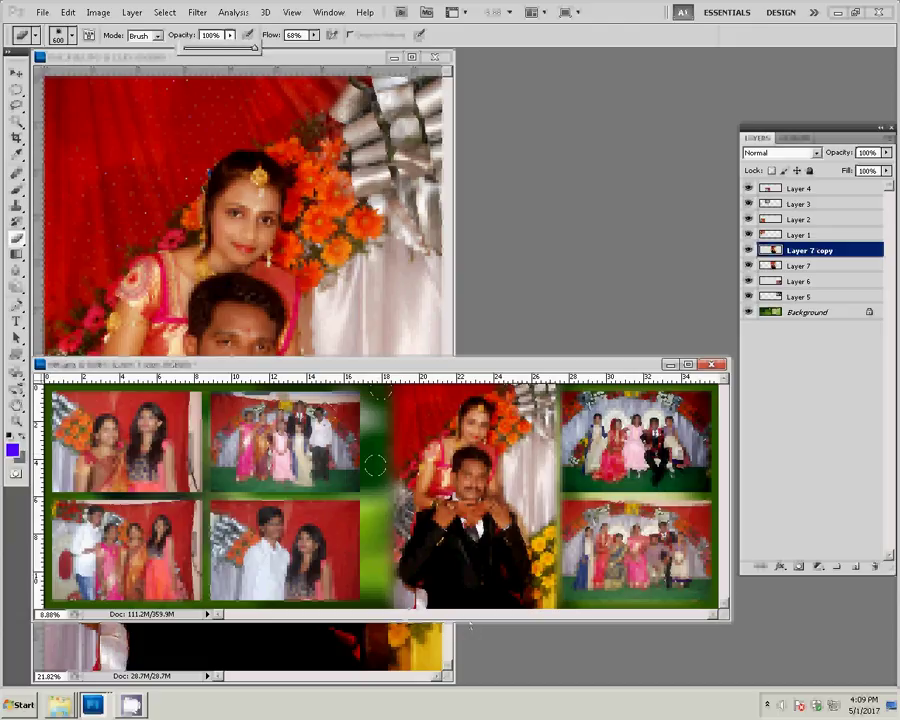
key(Return)
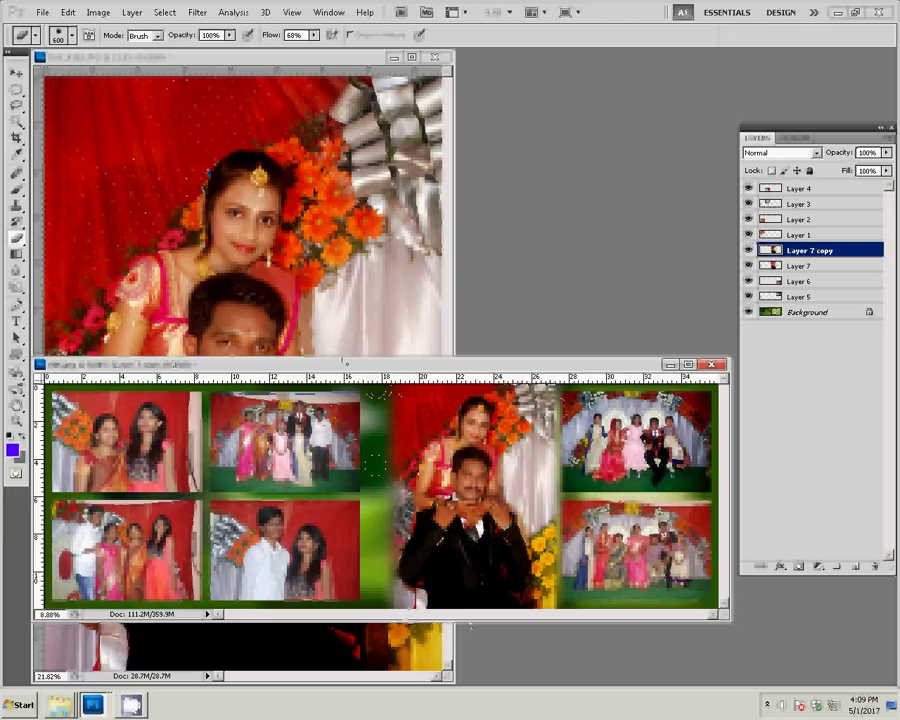
drag(548, 440, 548, 544)
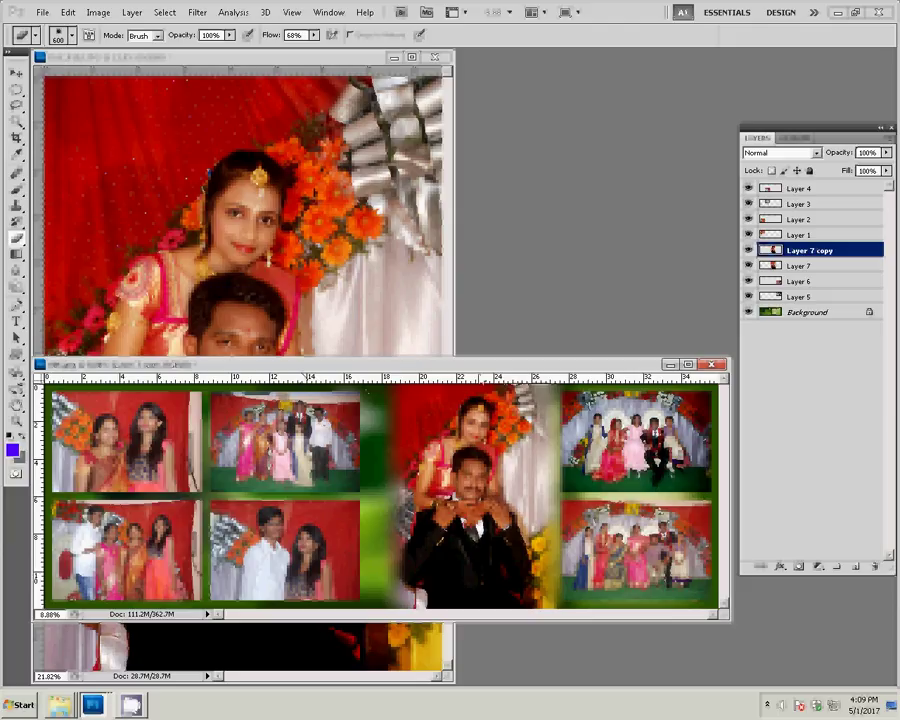
- Add a 22 px black outside Stroke effect to Layer 1's top-left photo
ctrl+click(126, 491)
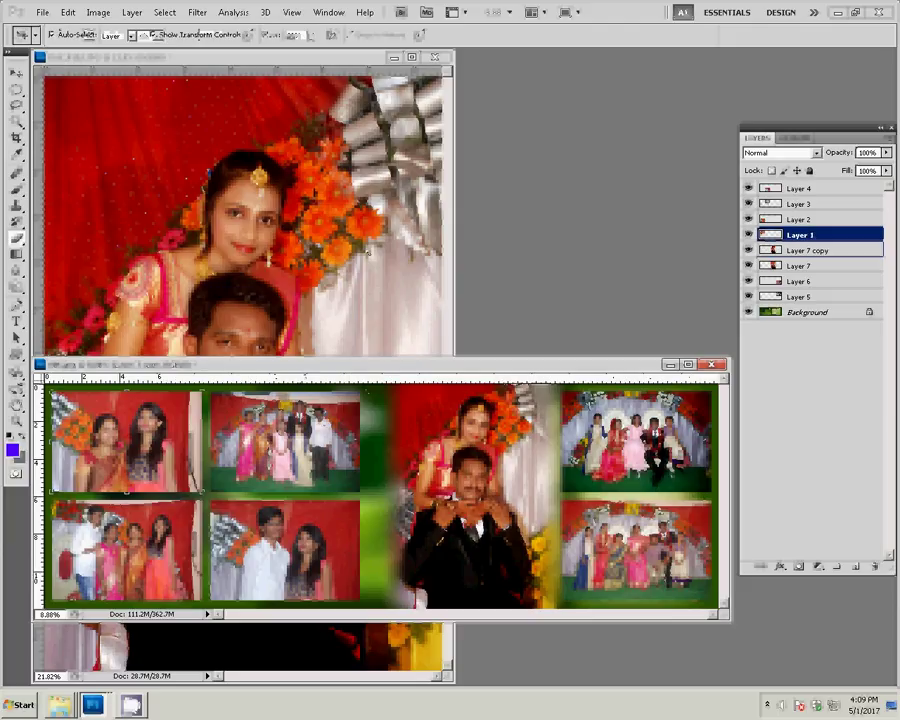
click(779, 566)
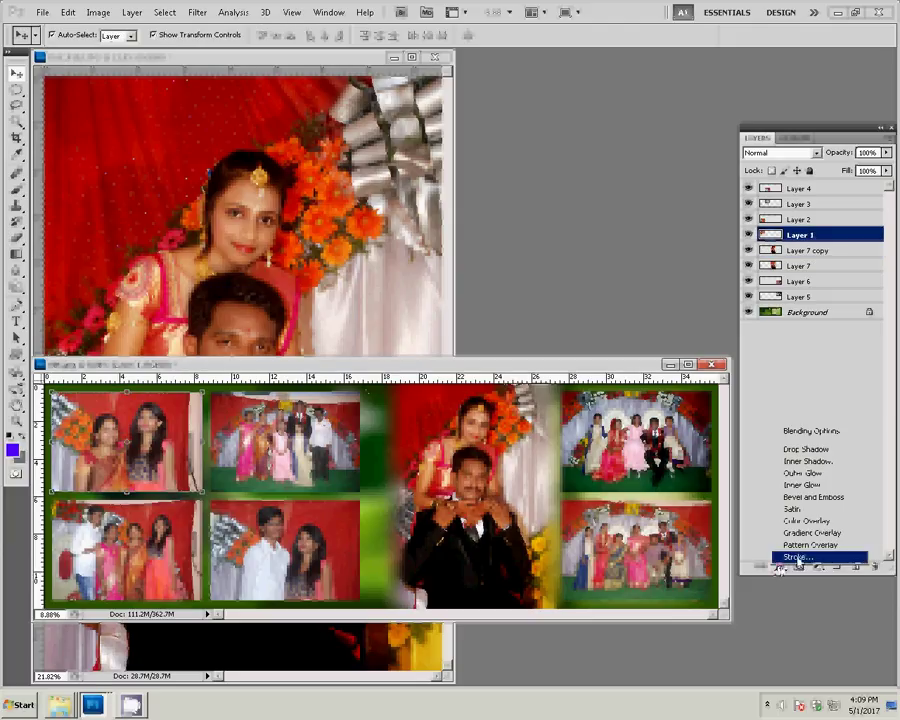
click(798, 557)
click(442, 328)
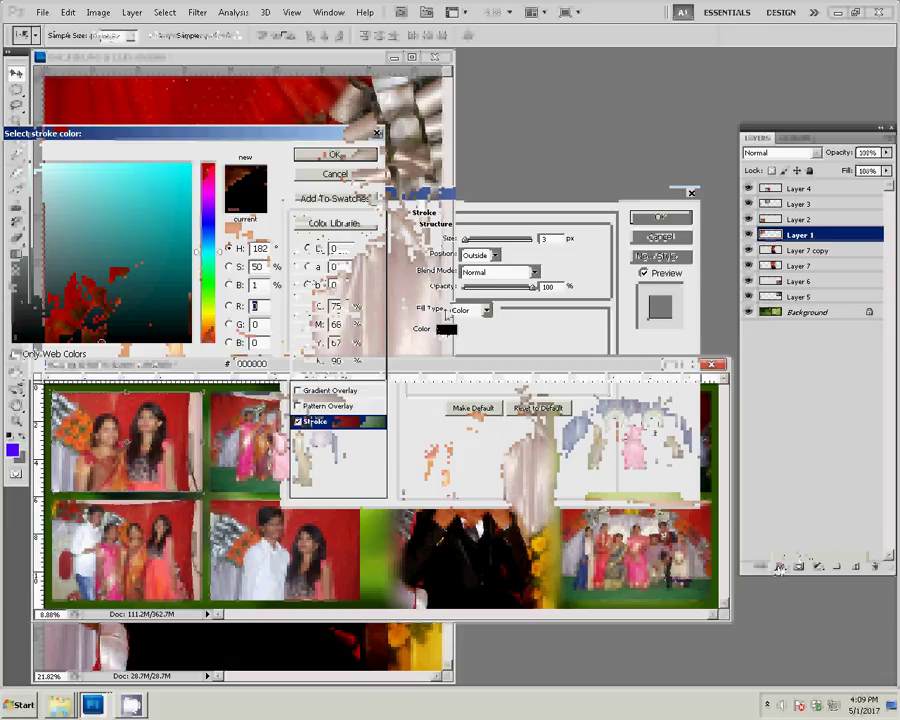
click(338, 156)
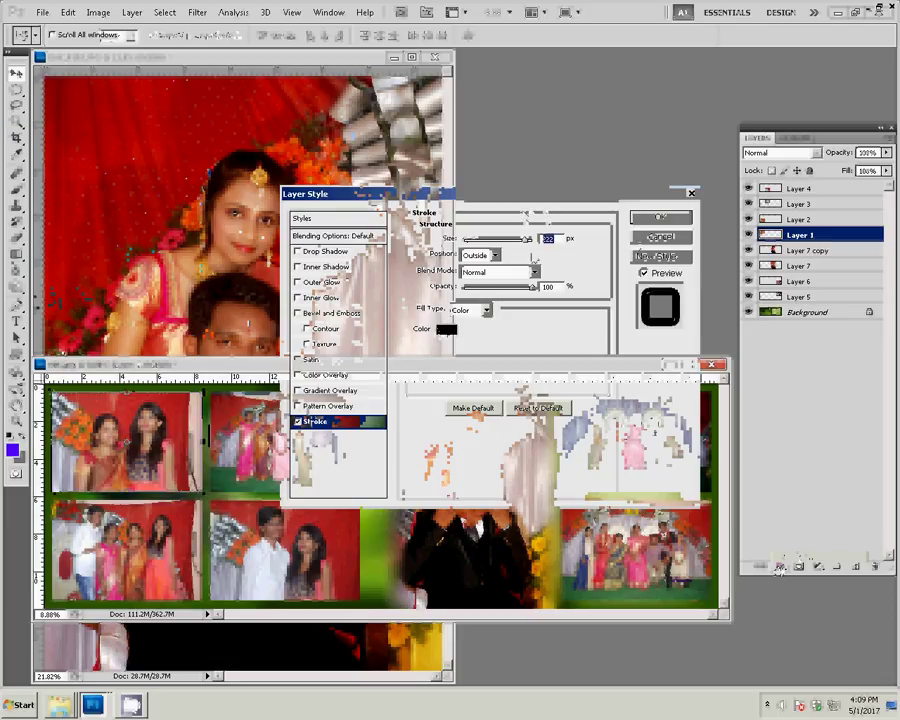
key(BackSpace)
- Confirm the Layer 1 stroke and copy its layer style
click(660, 218)
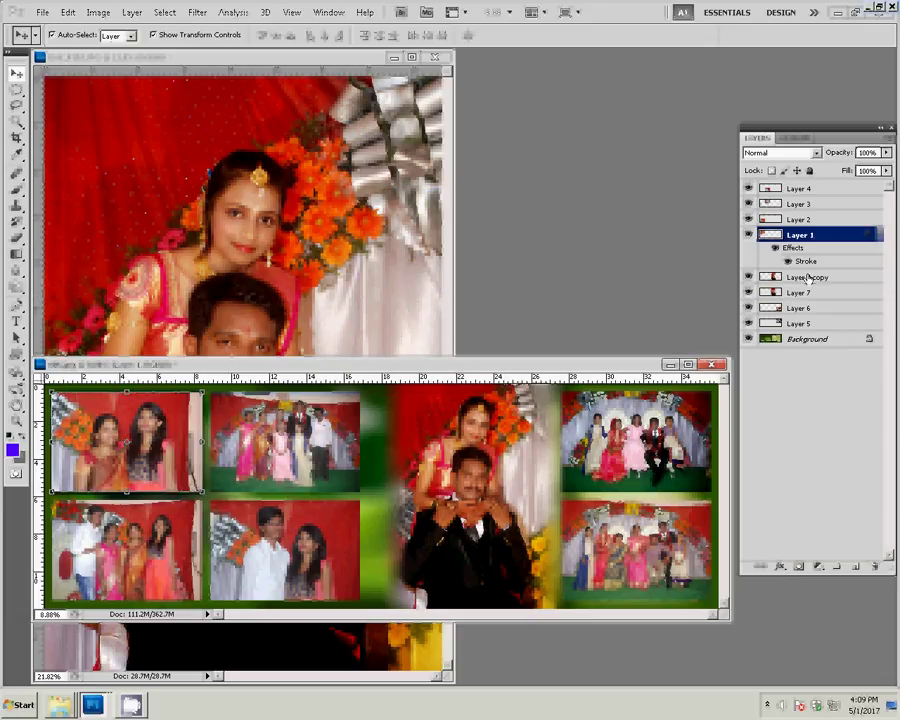
right_click(822, 236)
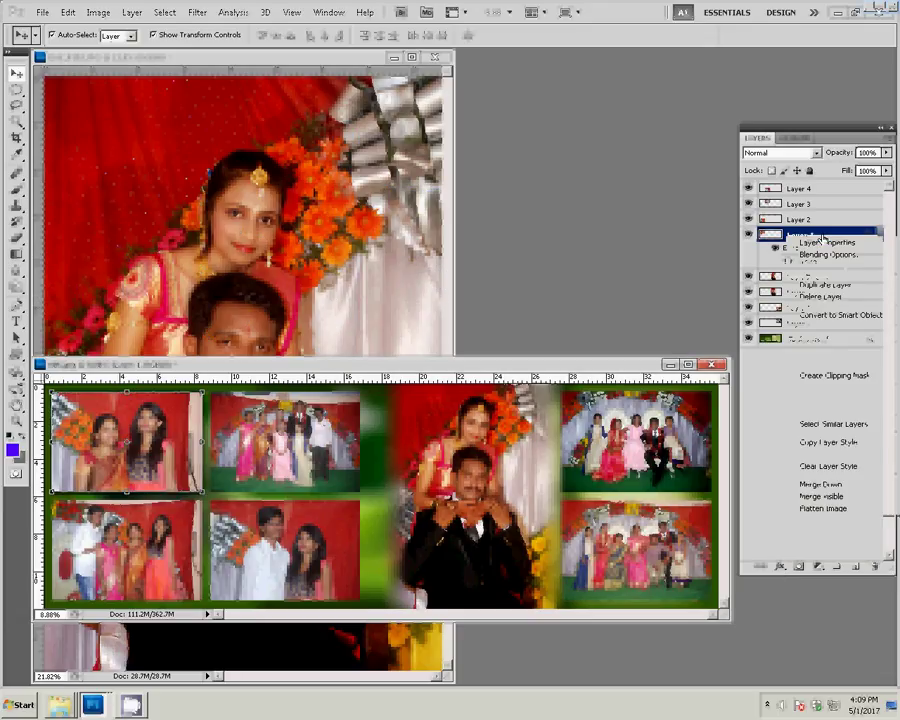
click(830, 442)
- Link the photo layers and clip Layer 2 to the layer below
click(800, 219)
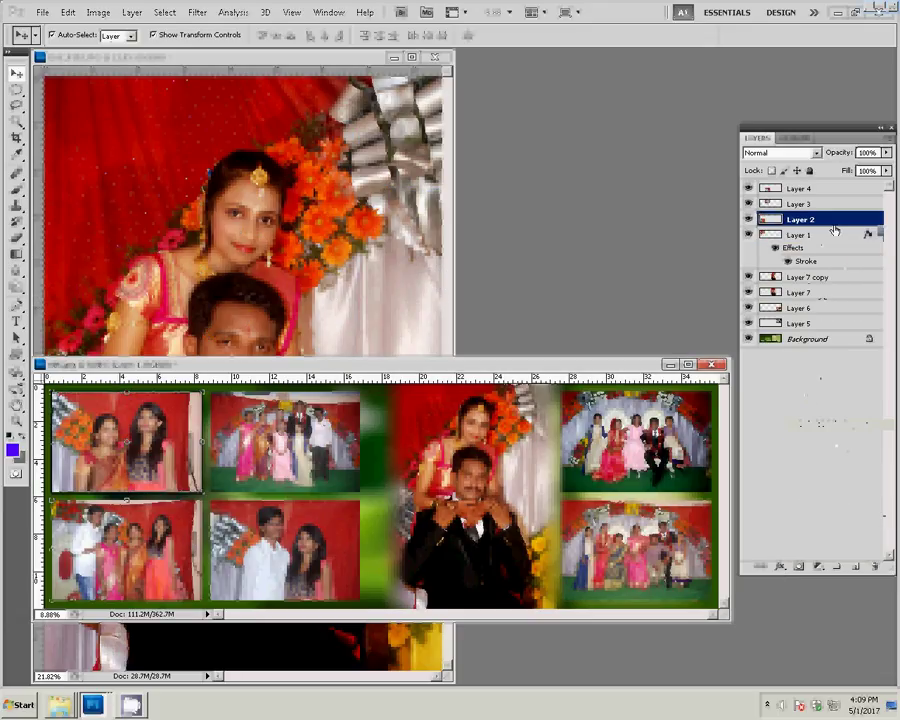
right_click(792, 221)
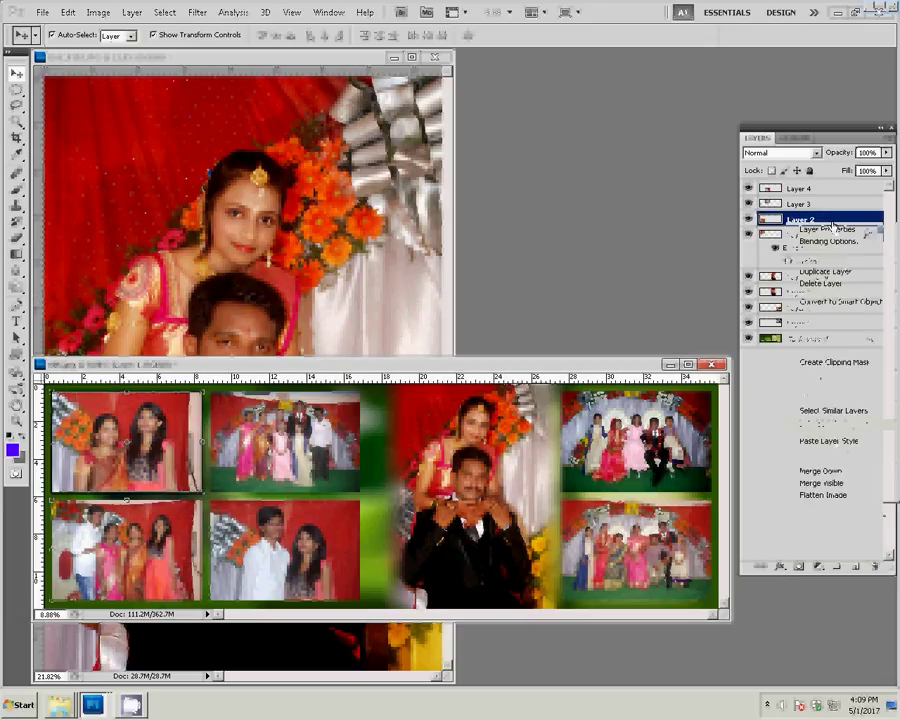
click(833, 410)
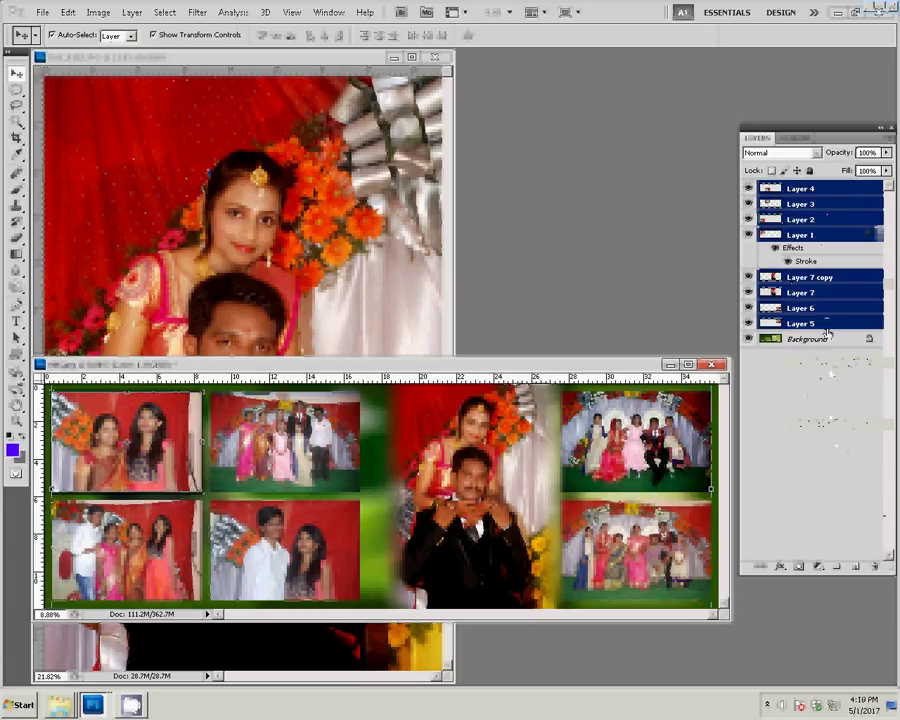
click(760, 566)
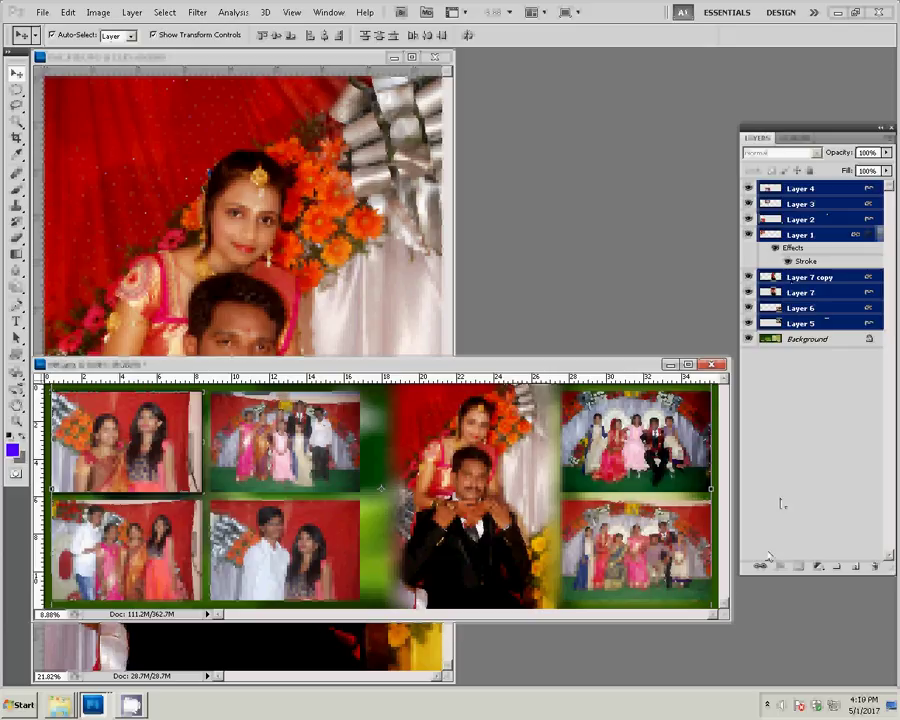
click(822, 311)
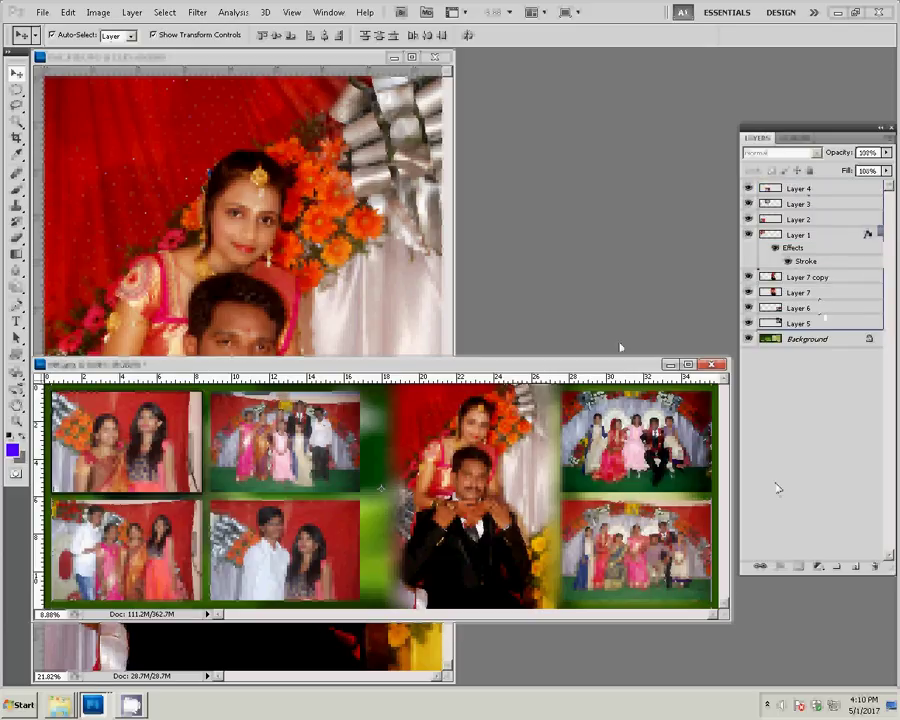
click(157, 535)
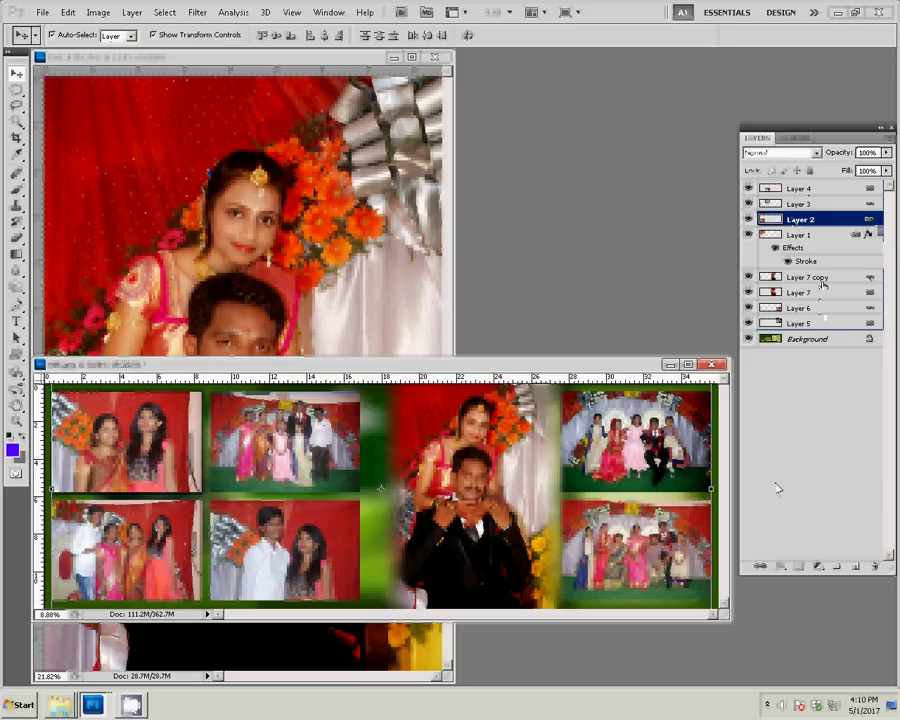
click(800, 221)
right_click(800, 222)
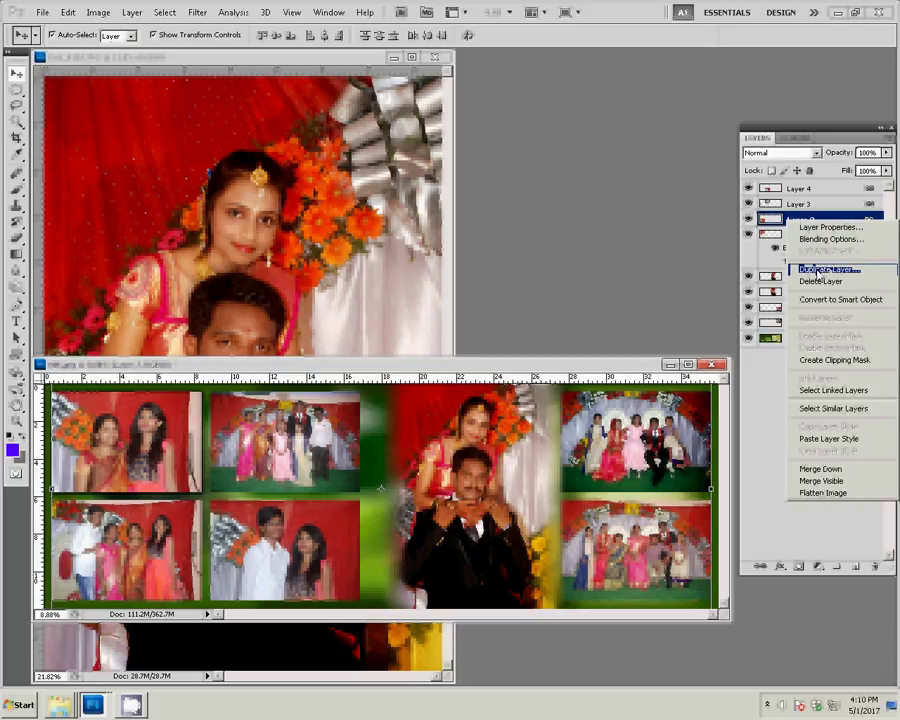
click(842, 360)
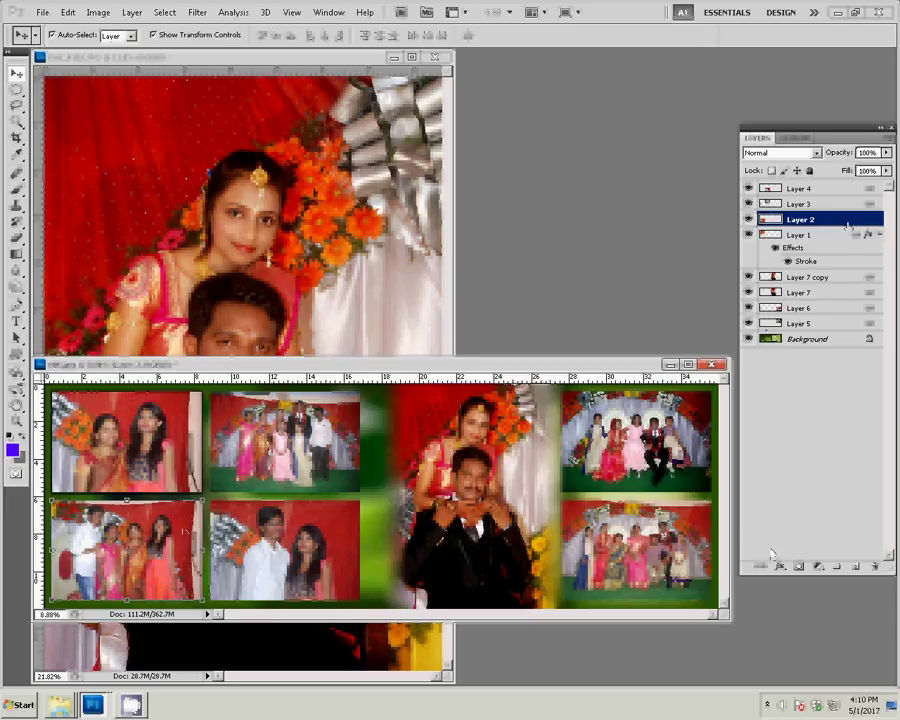
- Paste the copied stroke style onto Layers 2, 3 and 7 copy
right_click(790, 219)
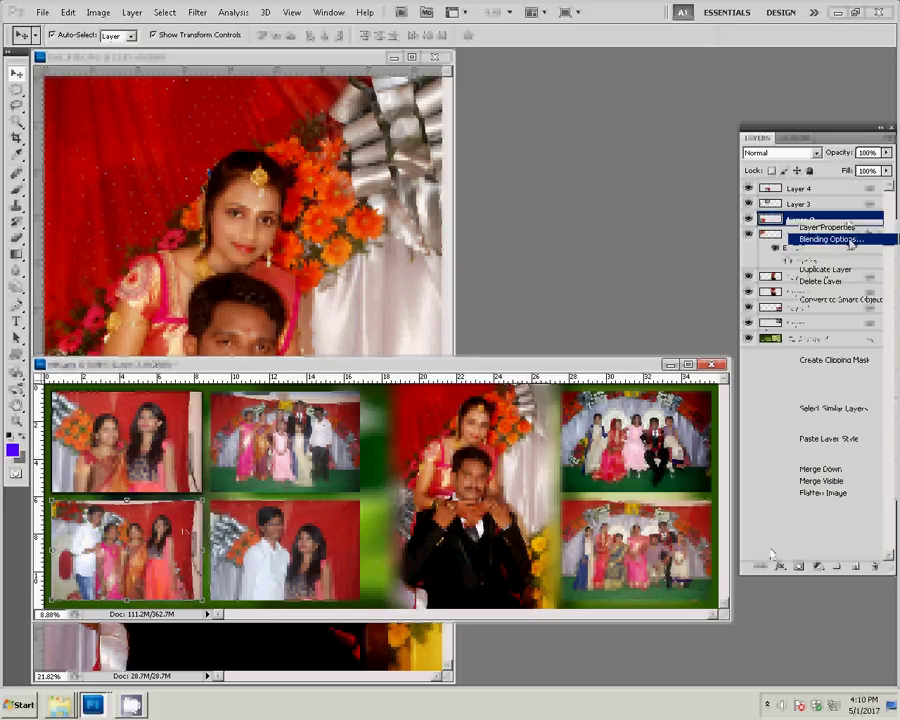
click(839, 440)
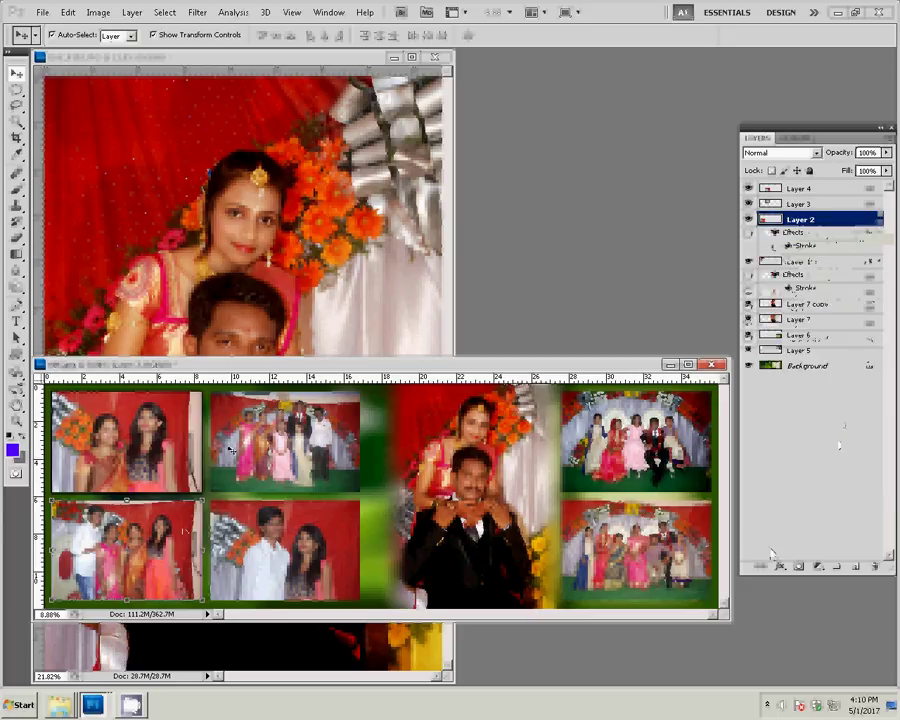
right_click(819, 206)
click(828, 424)
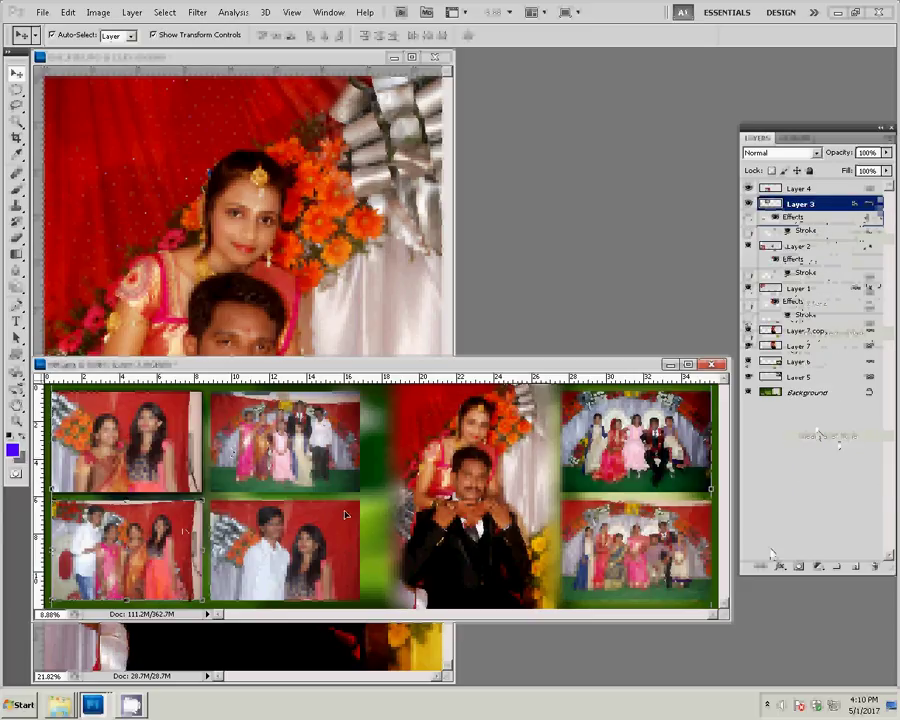
click(798, 188)
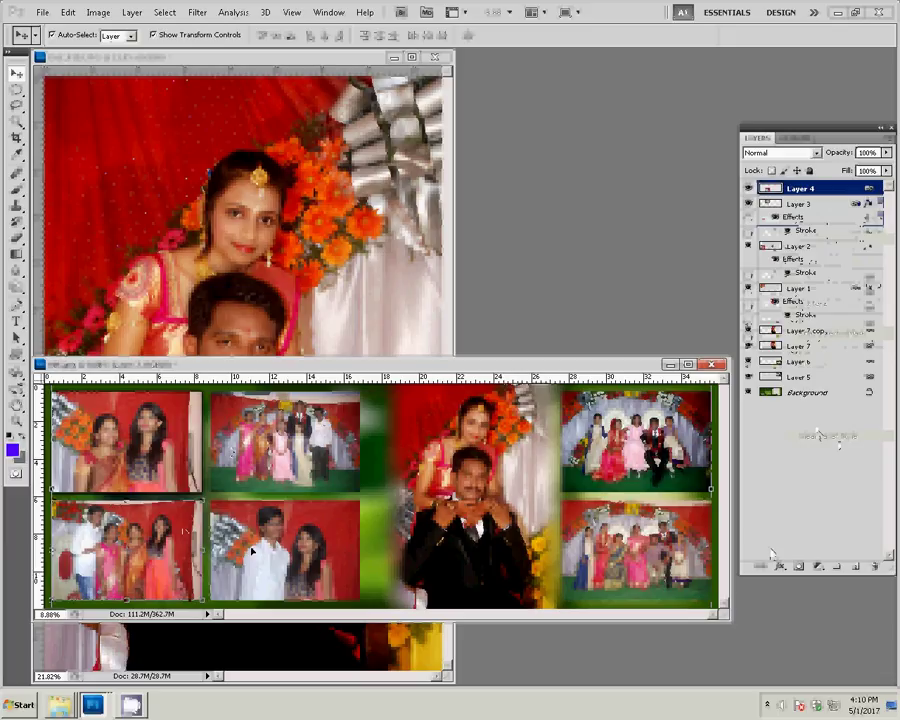
click(850, 204)
double_click(829, 248)
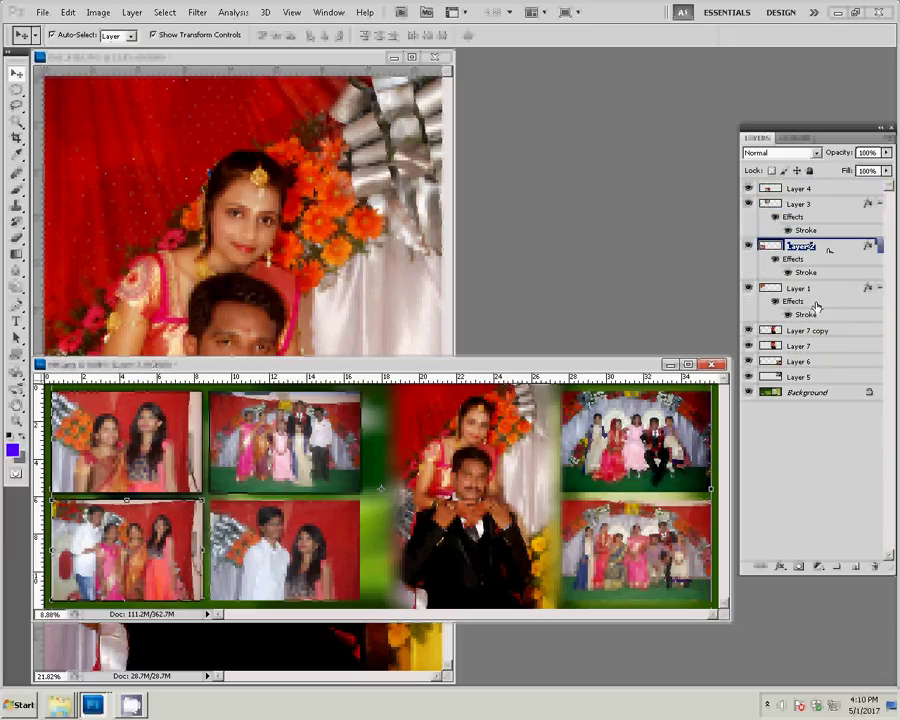
click(818, 330)
right_click(790, 336)
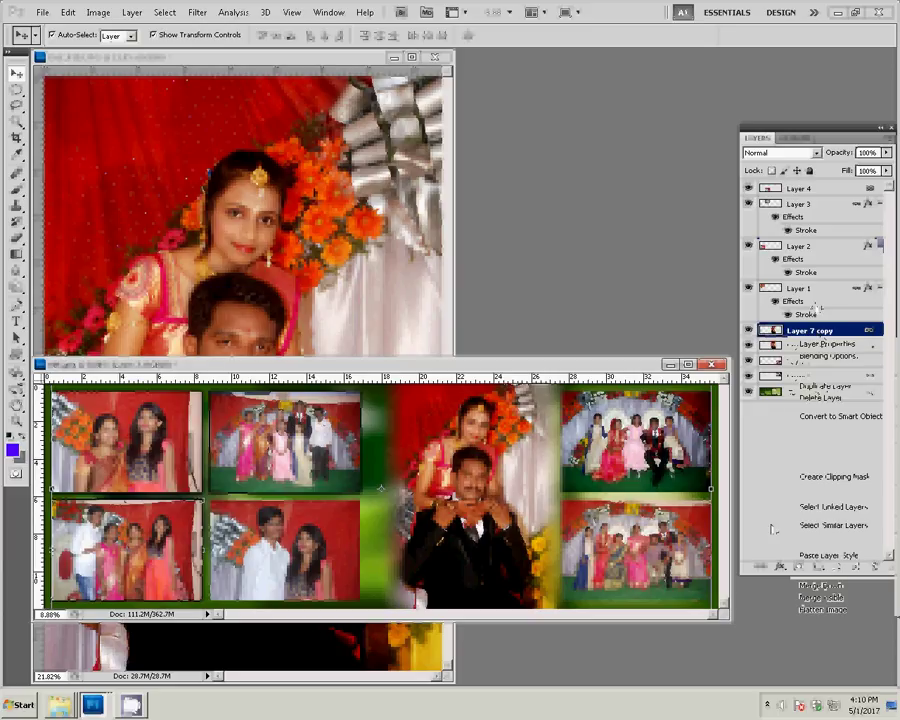
click(836, 555)
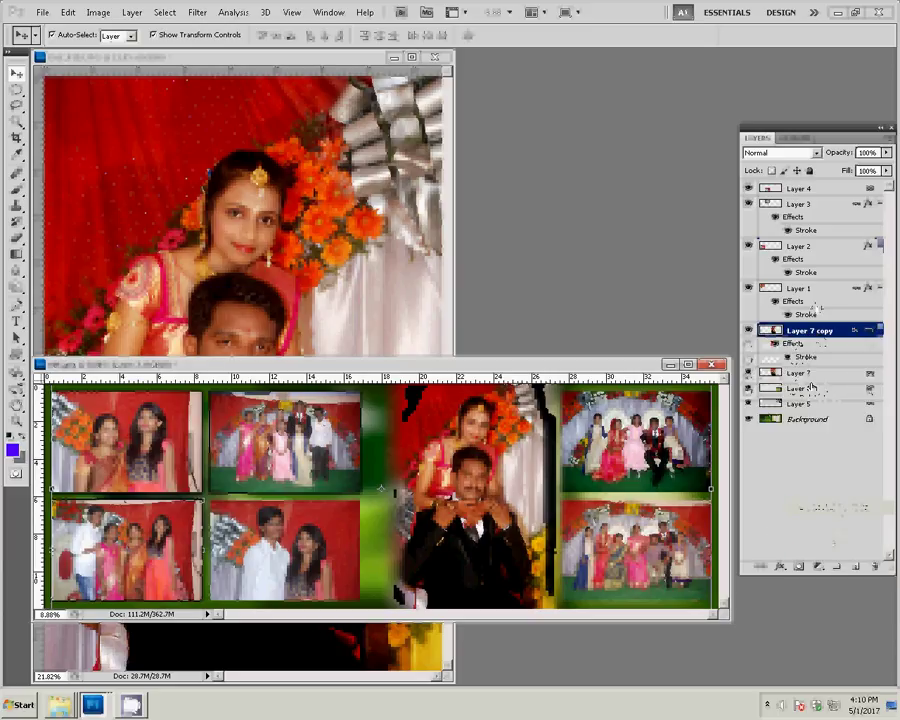
- Paste the copied stroke style onto Layers 5 and 6
click(806, 373)
right_click(806, 372)
key(Escape)
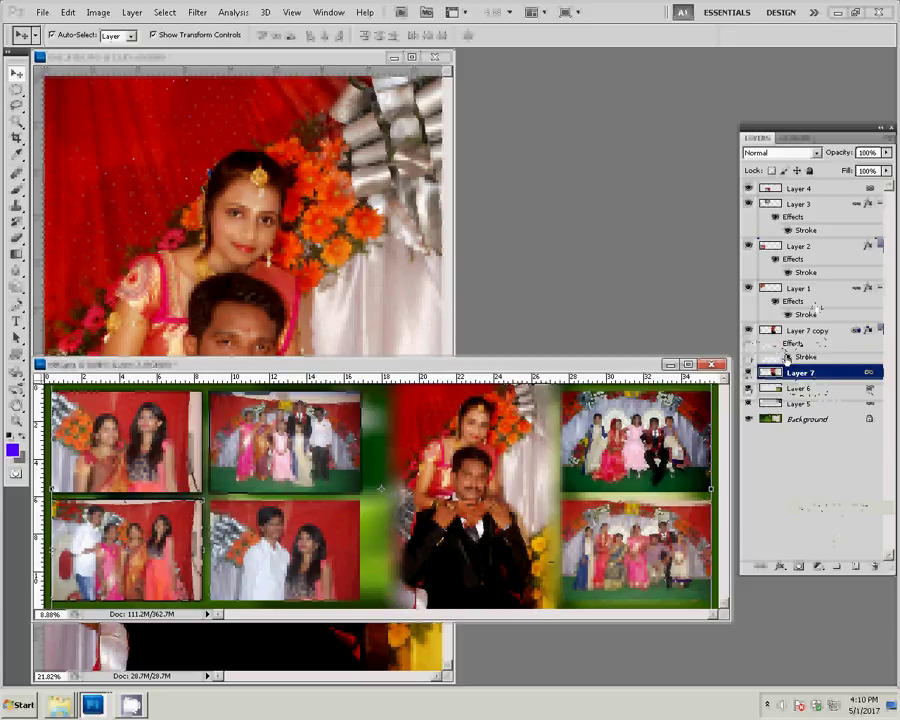
key(alt+bracketleft)
key(alt+bracketleft)
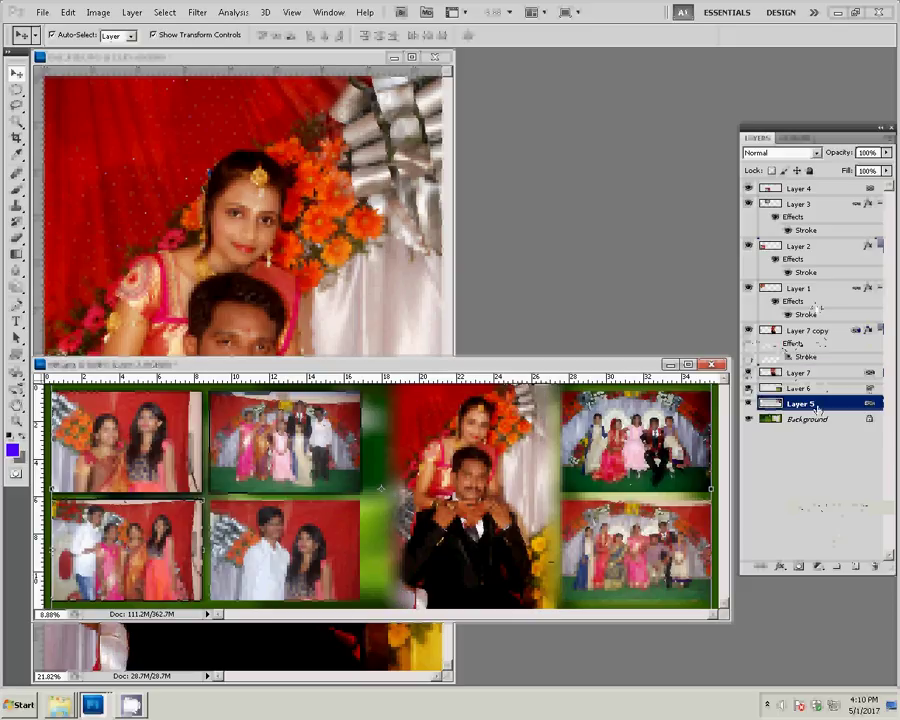
right_click(788, 404)
click(833, 625)
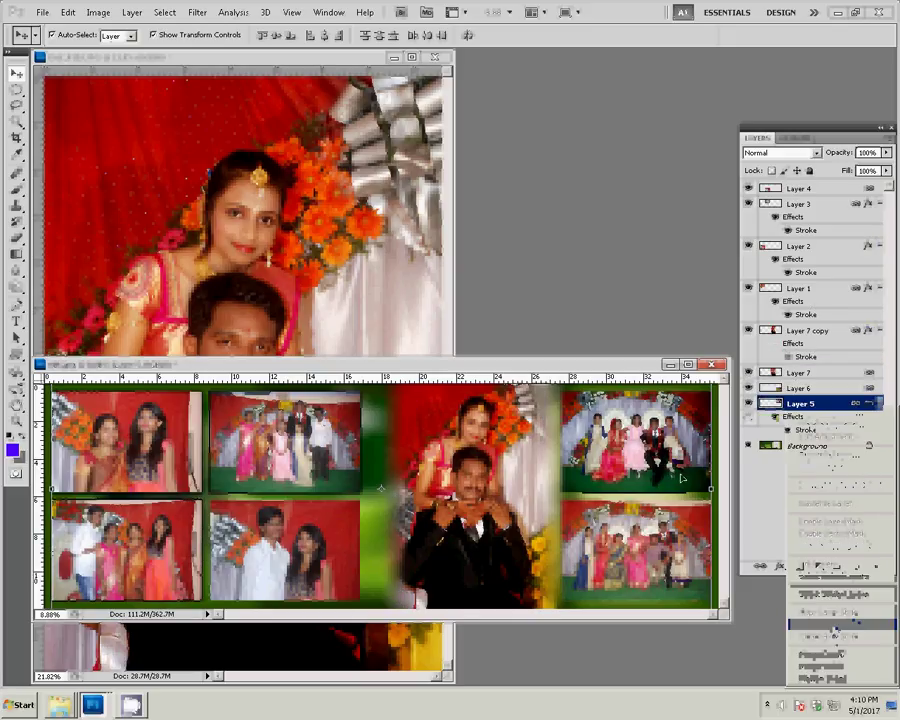
key(alt+bracketright)
right_click(812, 392)
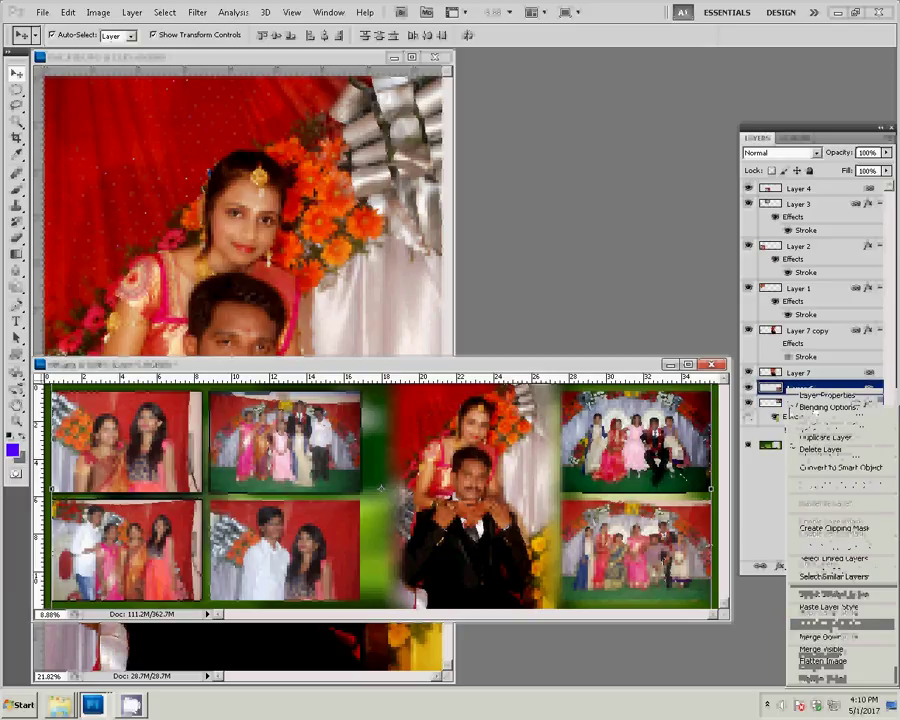
click(828, 605)
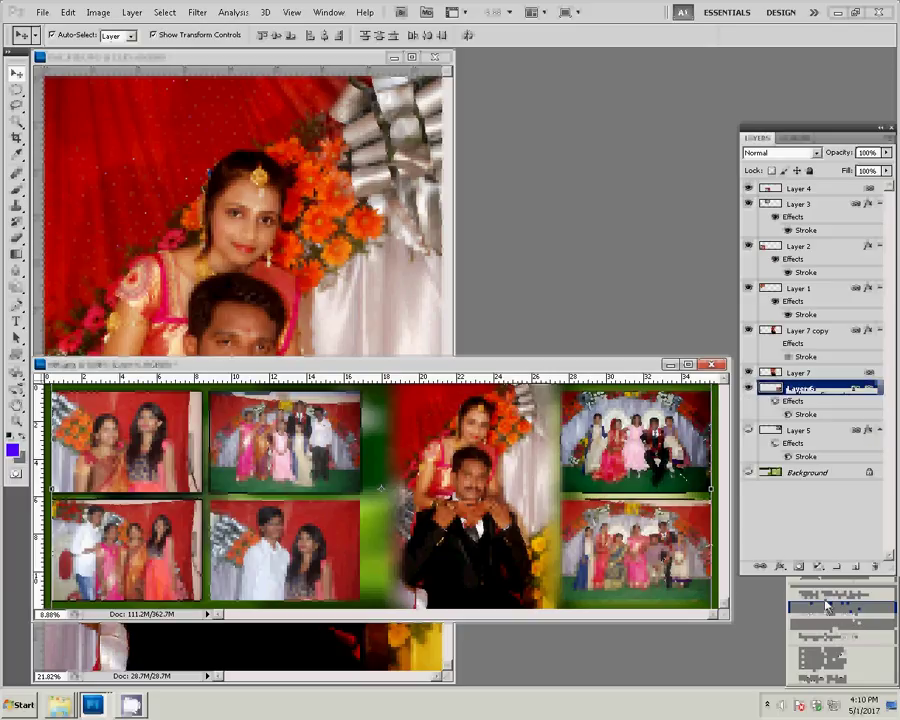
- Paste the copied stroke style onto Layer 4
click(298, 432)
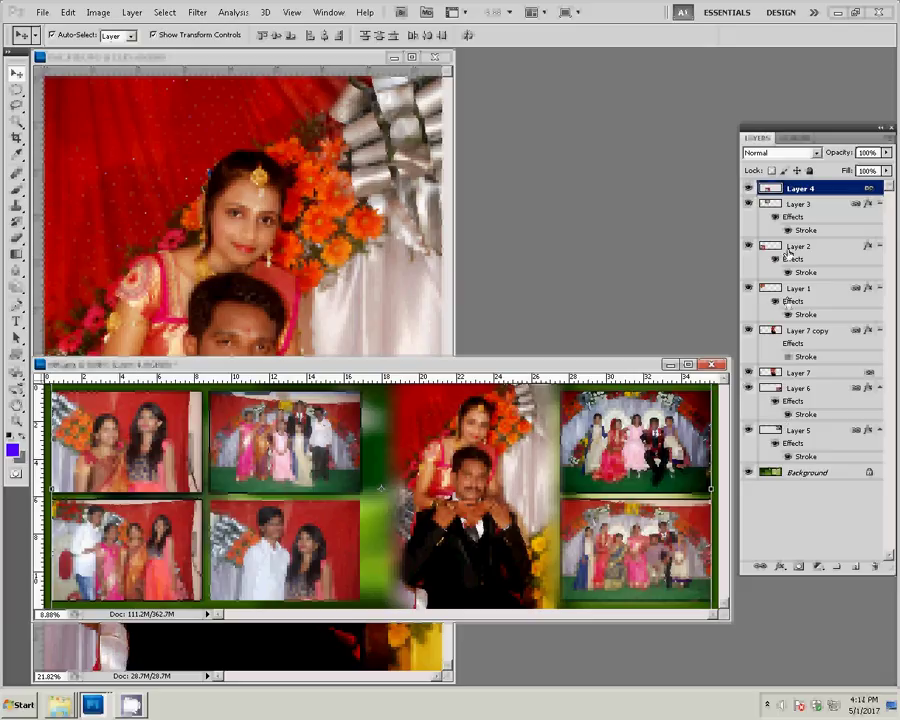
click(787, 205)
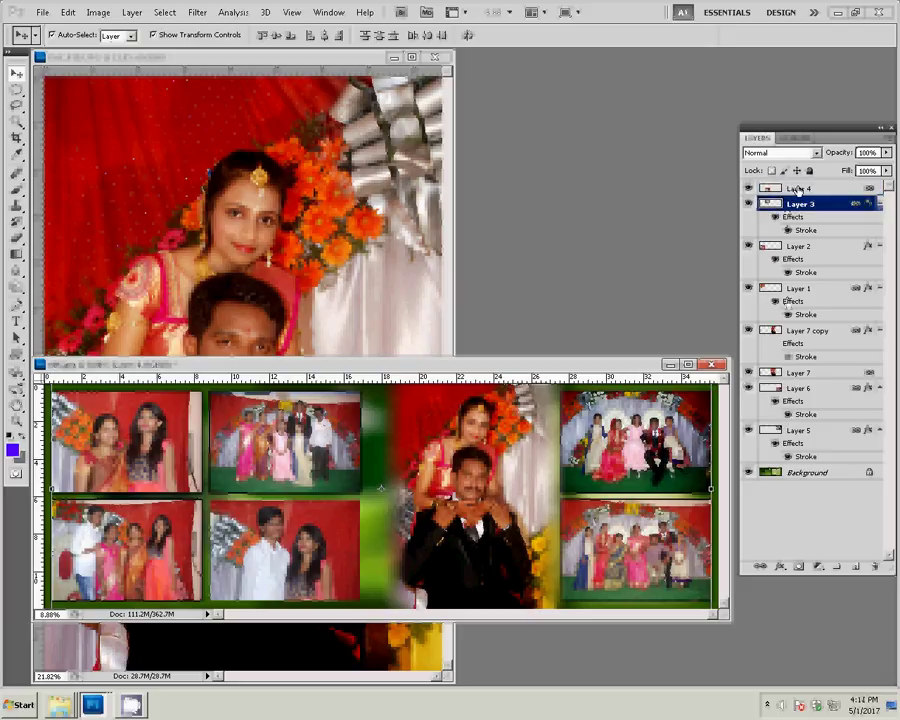
click(798, 190)
right_click(798, 190)
click(805, 400)
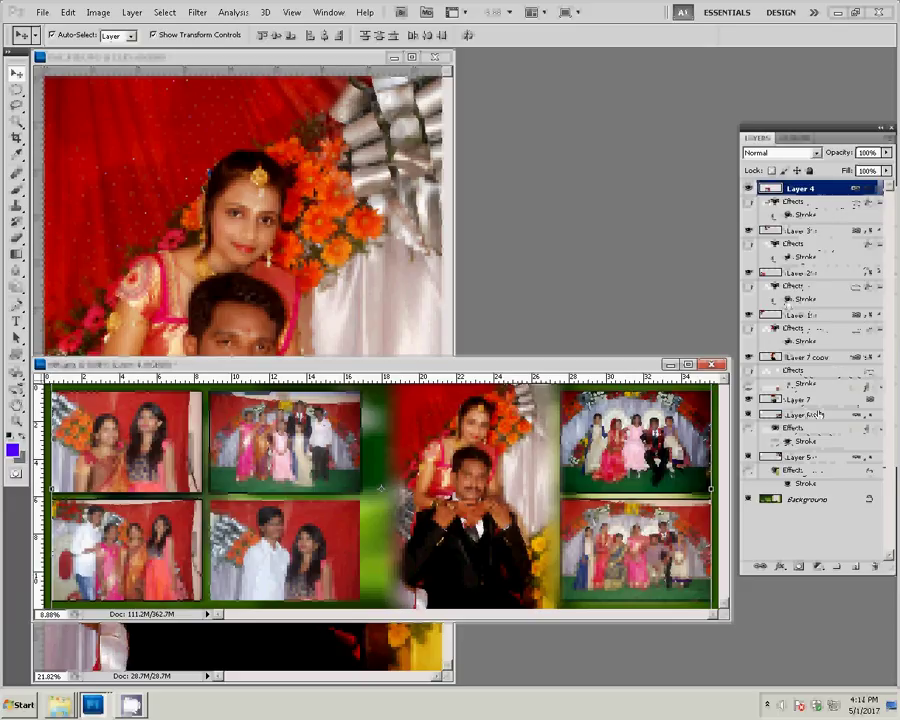
- Save the spread as PSD '31' in I:\k5, keeping Maximize Compatibility on
key(ctrl+shift+s)
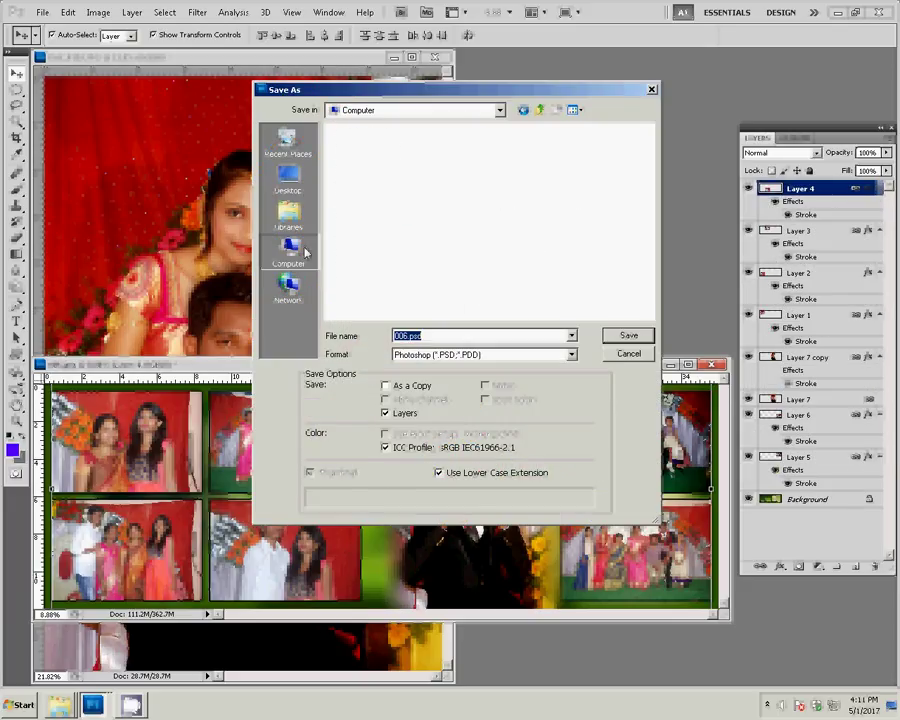
click(362, 215)
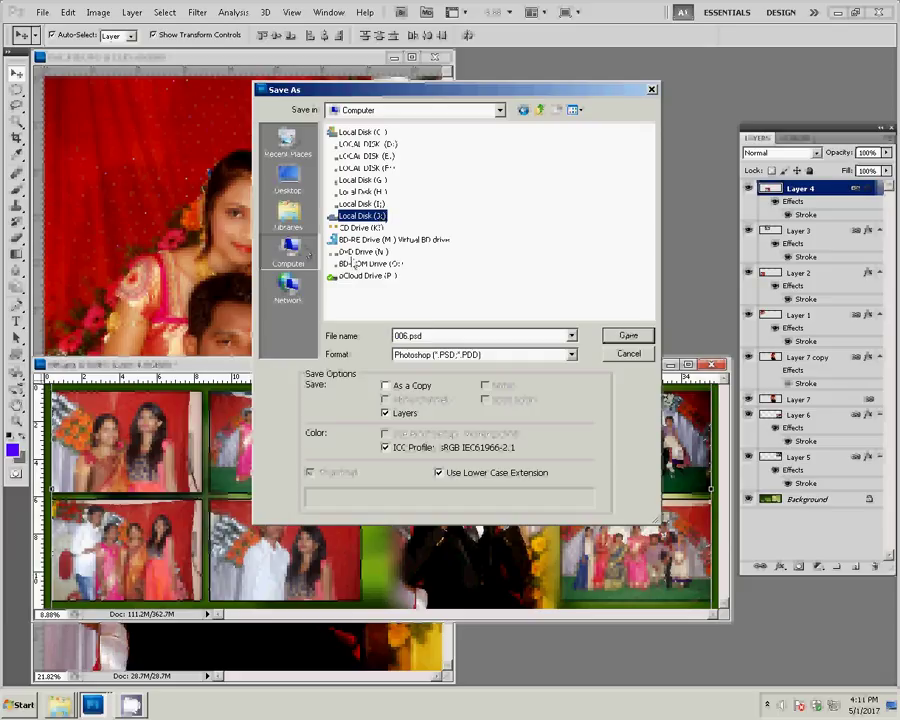
click(362, 179)
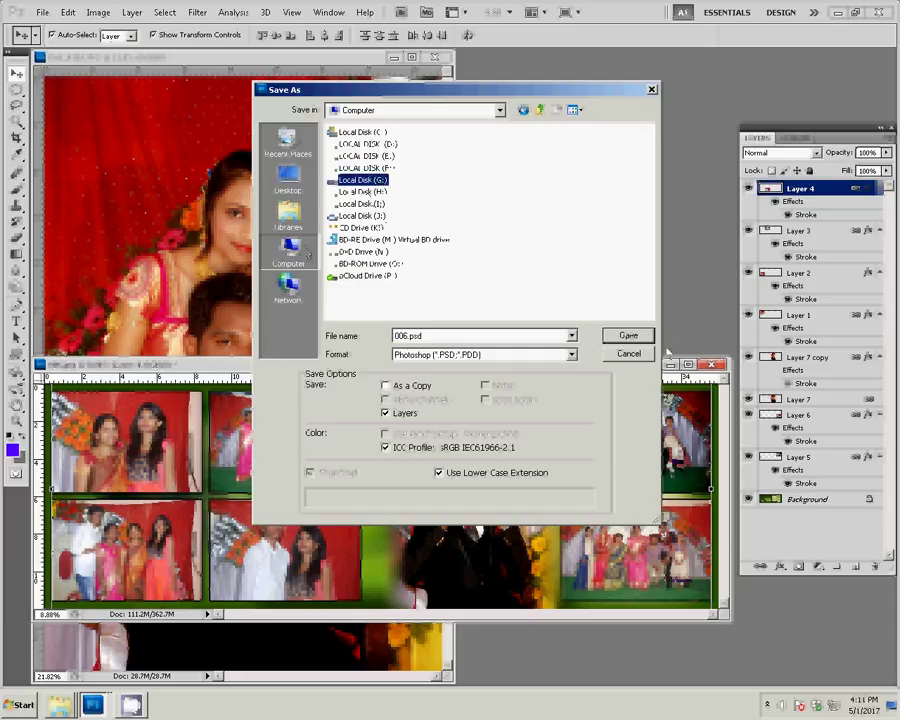
click(362, 203)
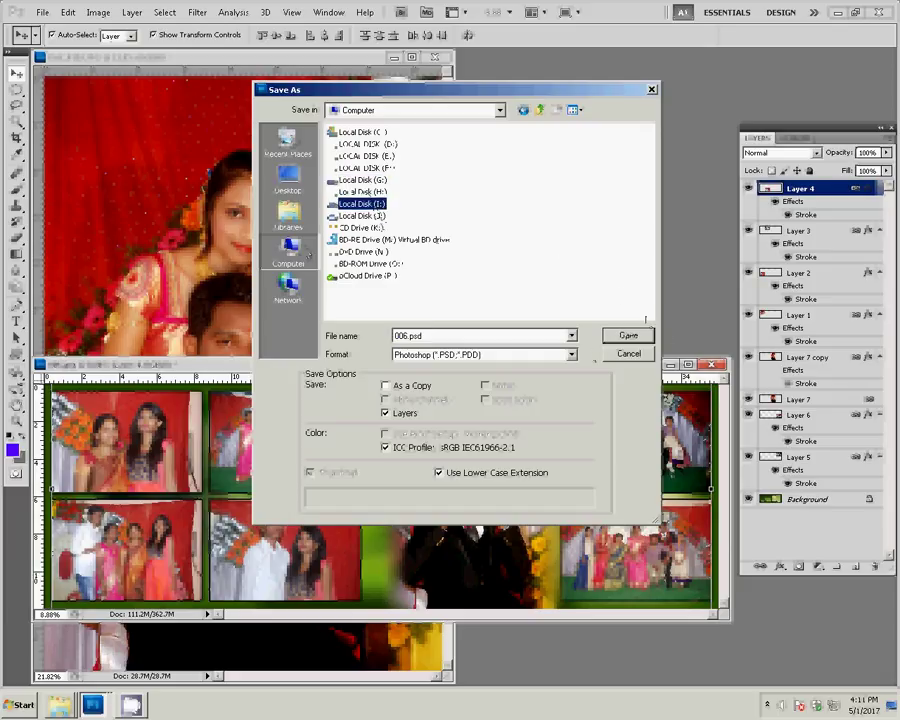
double_click(362, 203)
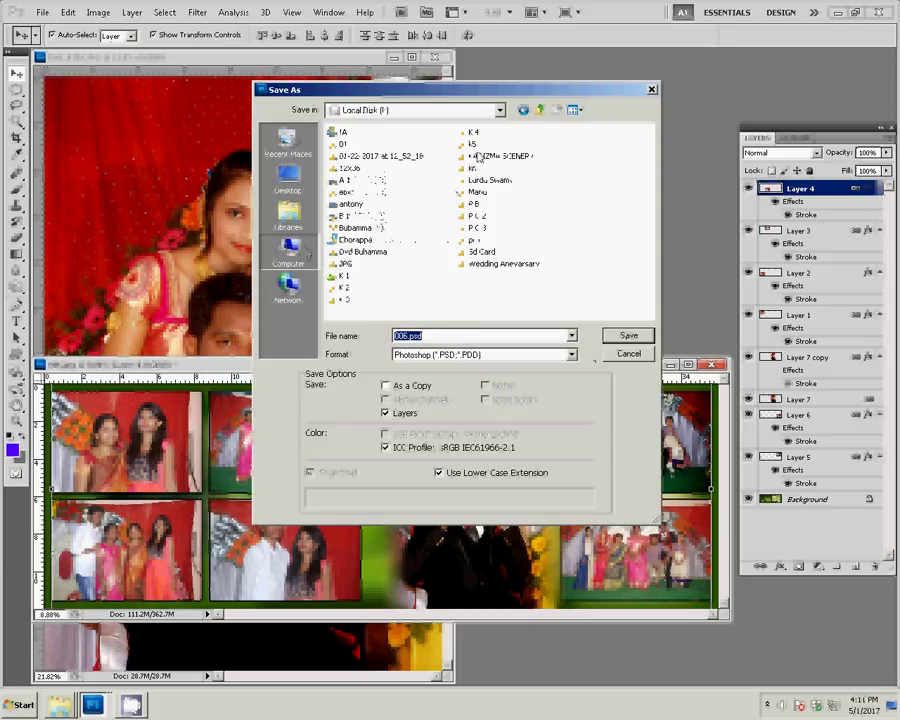
click(624, 337)
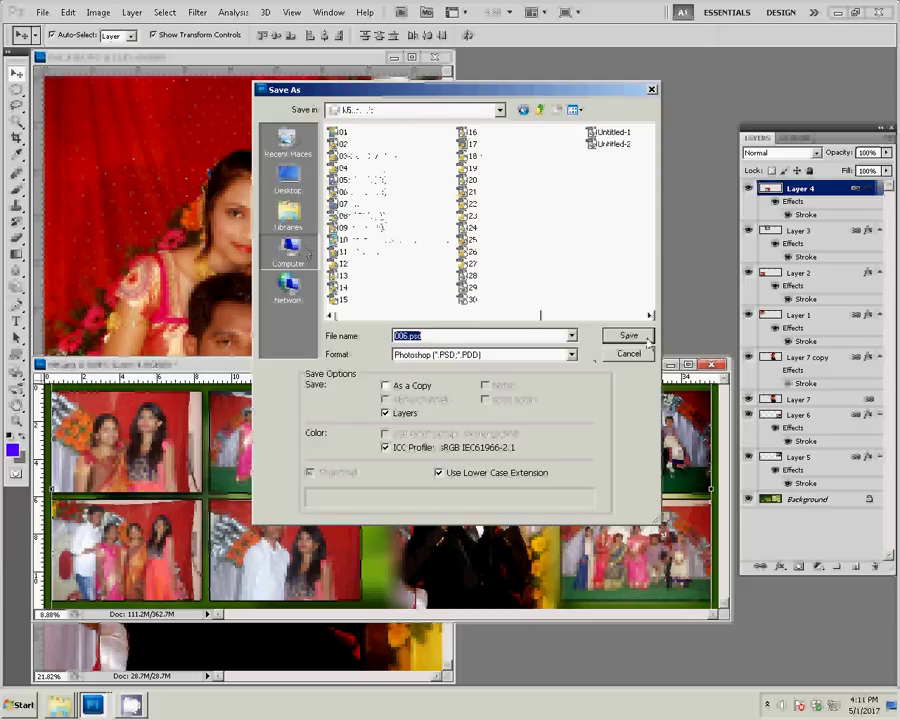
text(31)
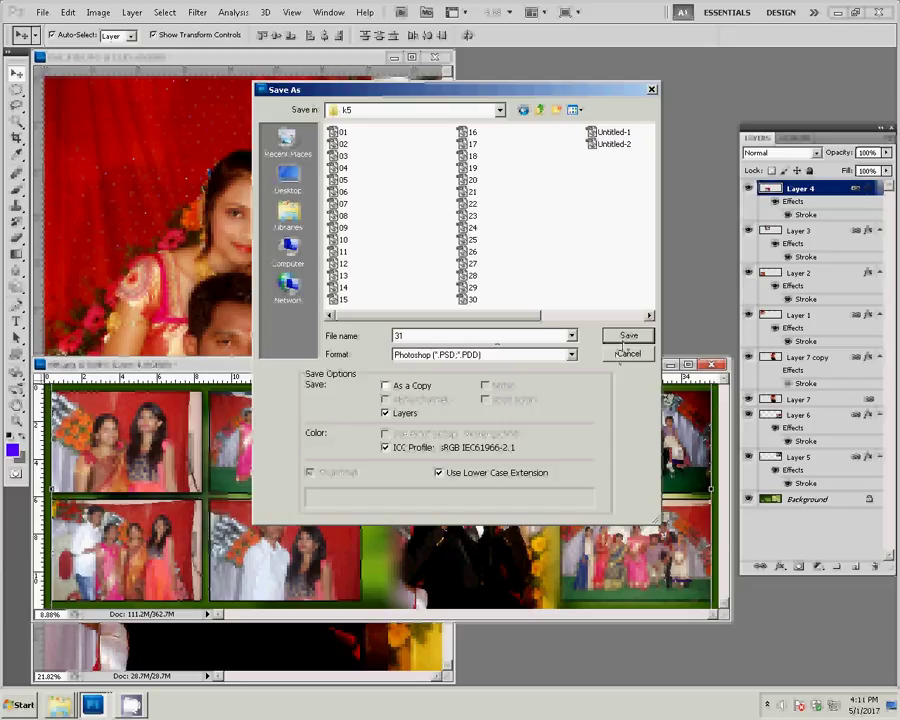
click(627, 336)
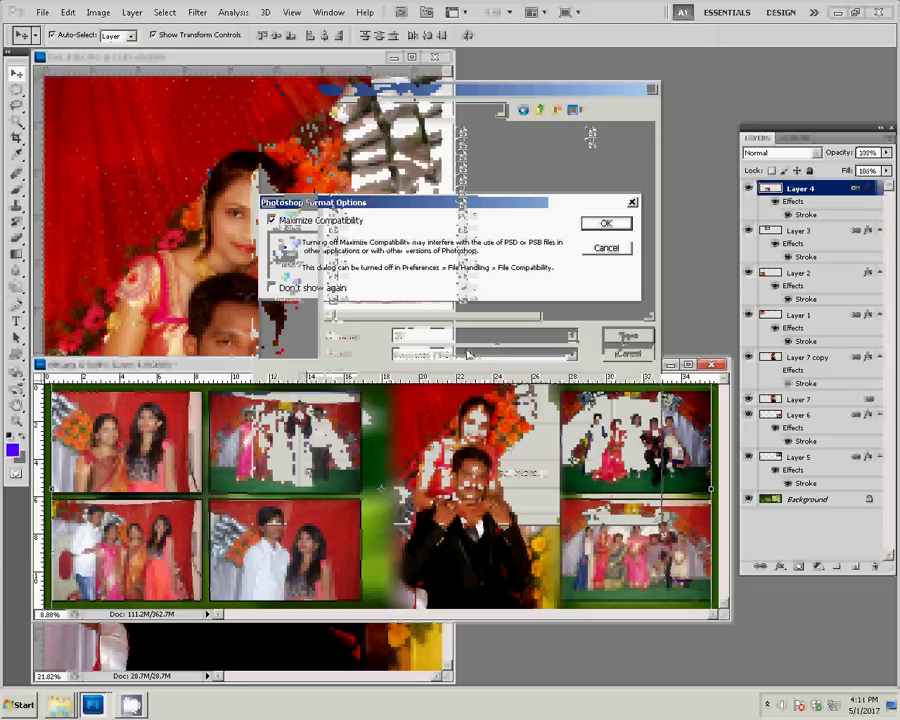
click(606, 224)
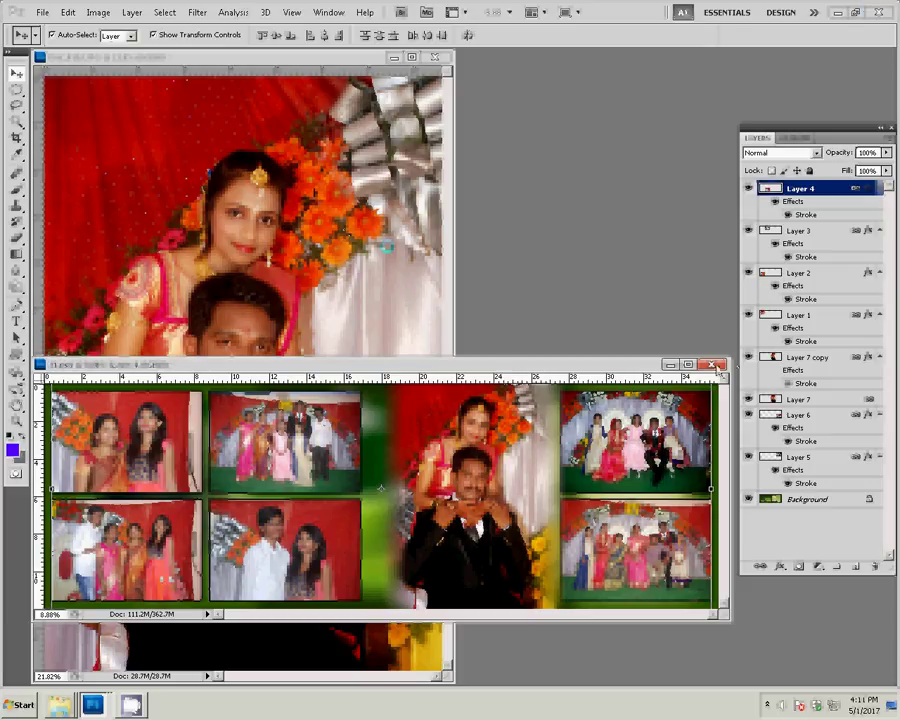
- Close the album spread and DSC_0192.JPG, discarding changes to the photo
click(714, 365)
key(ctrl+w)
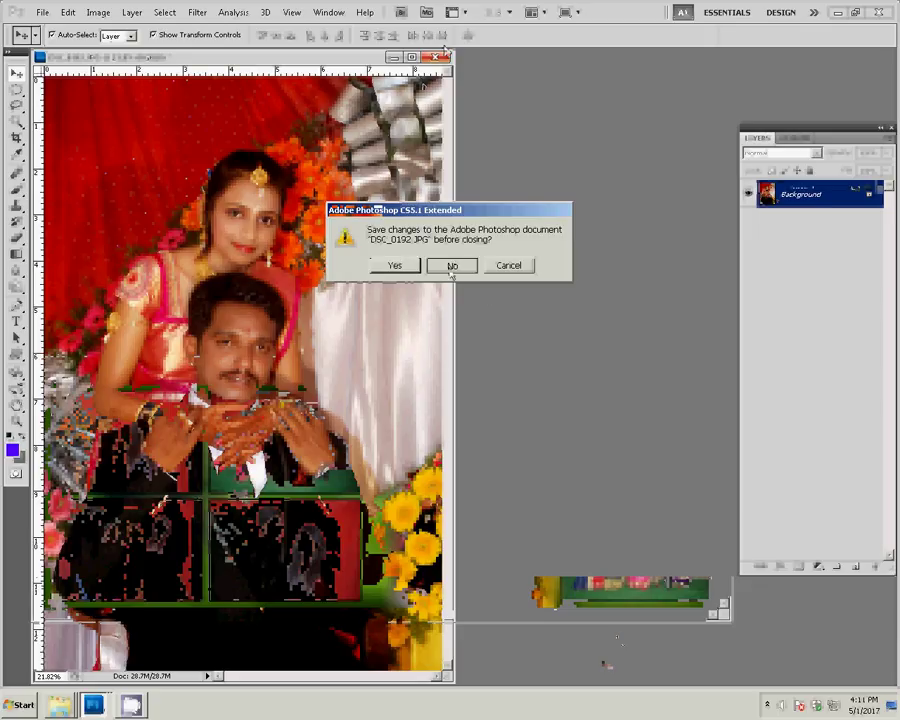
click(451, 266)
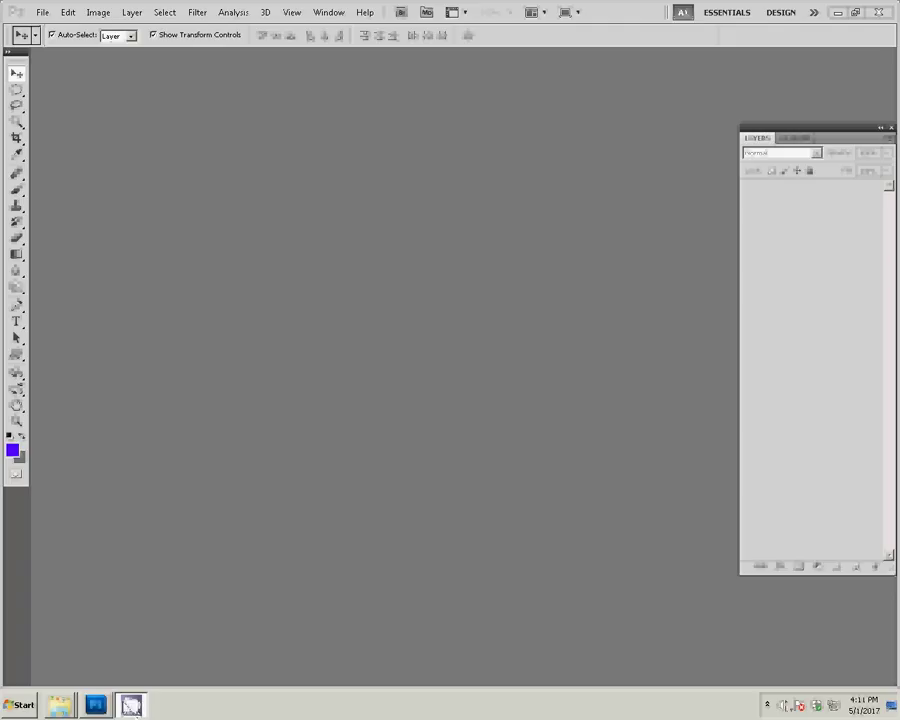
click(767, 705)
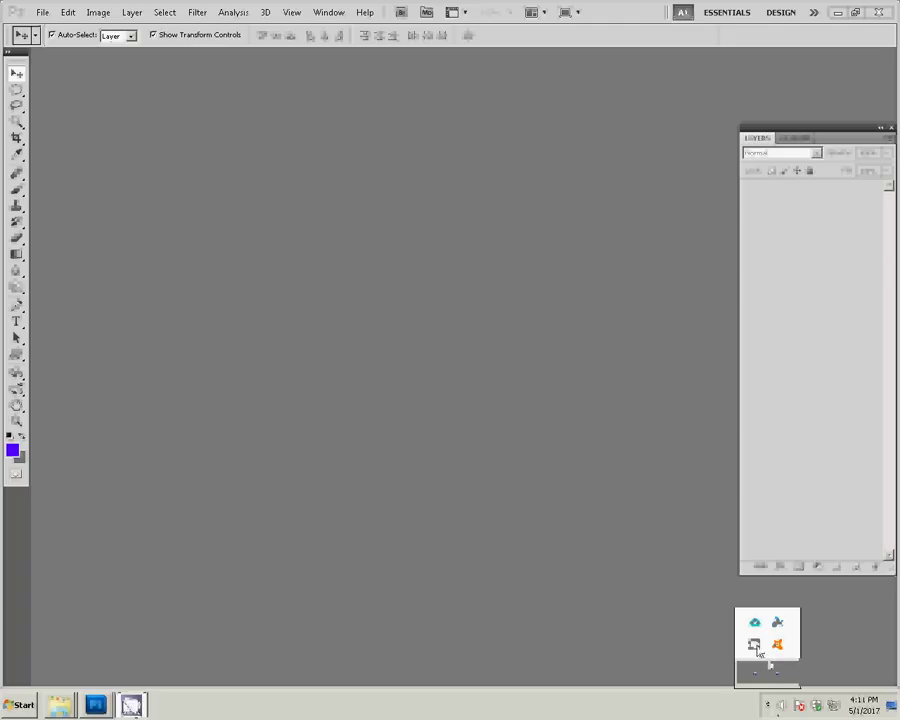